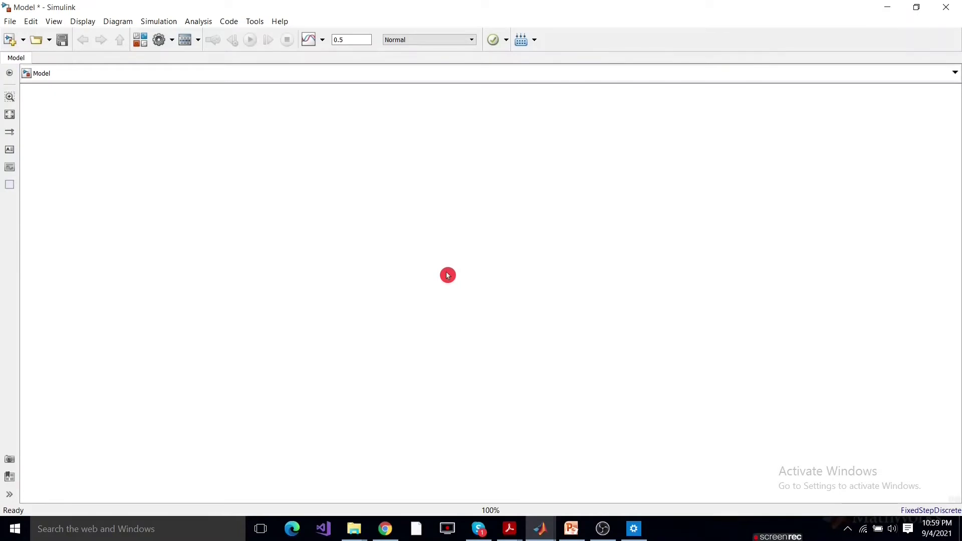
- Set the model solver to fixed-step discrete with a 0.1 step size and apply it
left_click(160, 41)
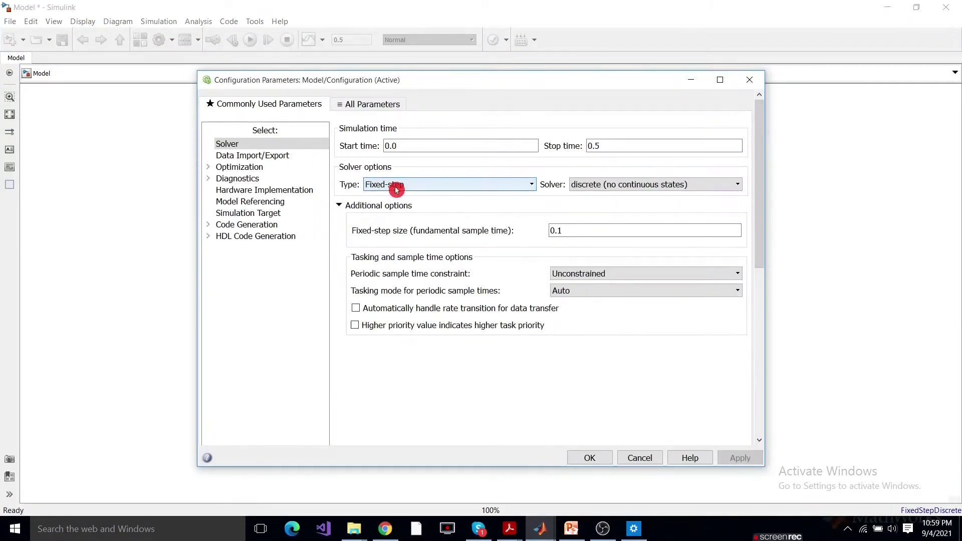
left_click(432, 187)
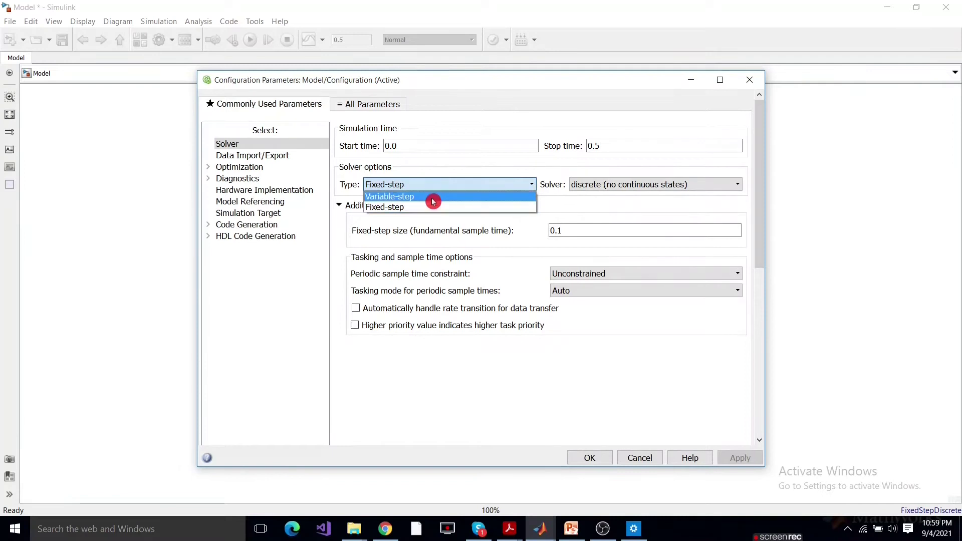
left_click(433, 207)
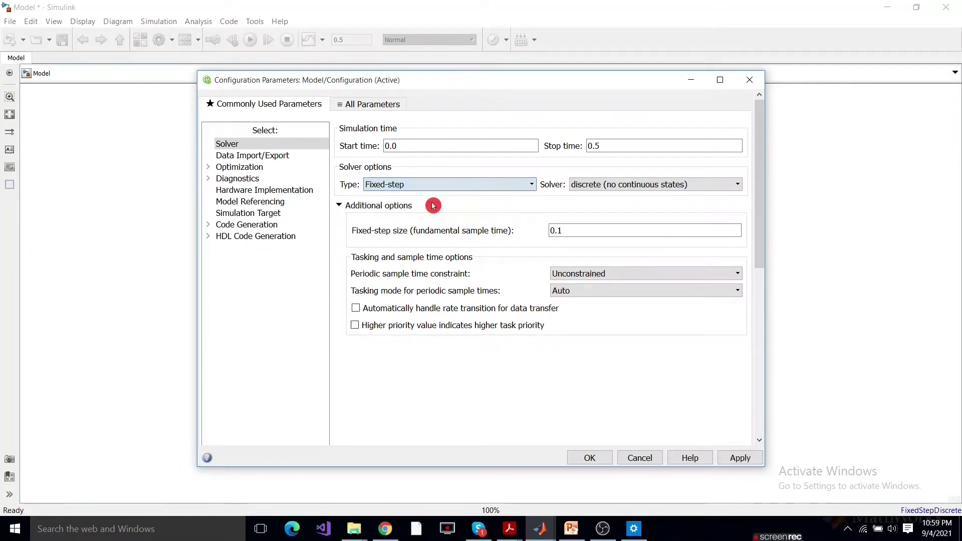
left_click(605, 188)
left_click(607, 207)
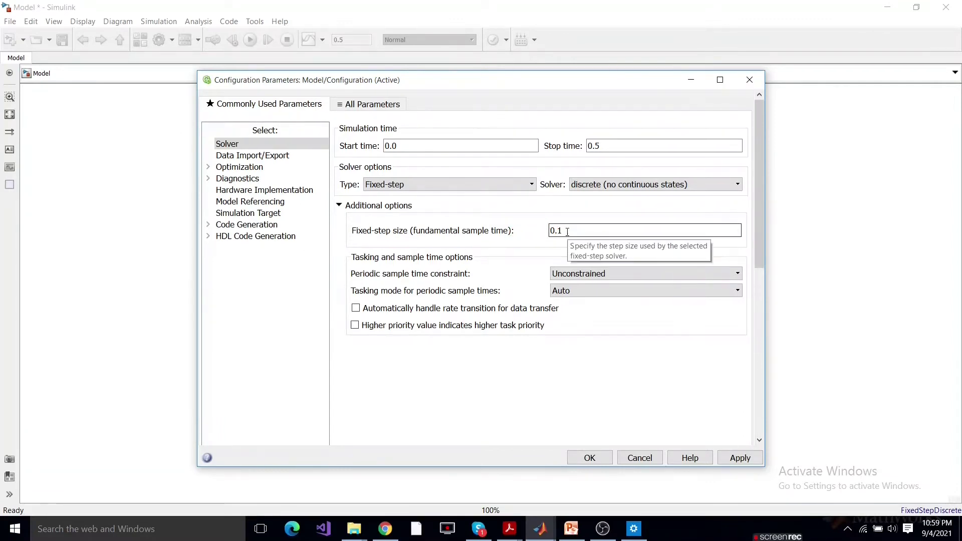
left_click(739, 458)
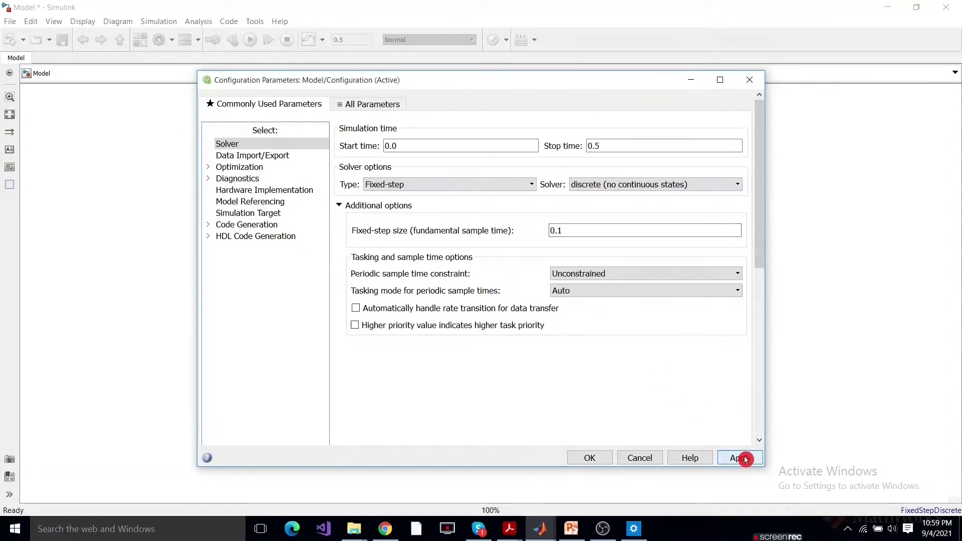
left_click(593, 458)
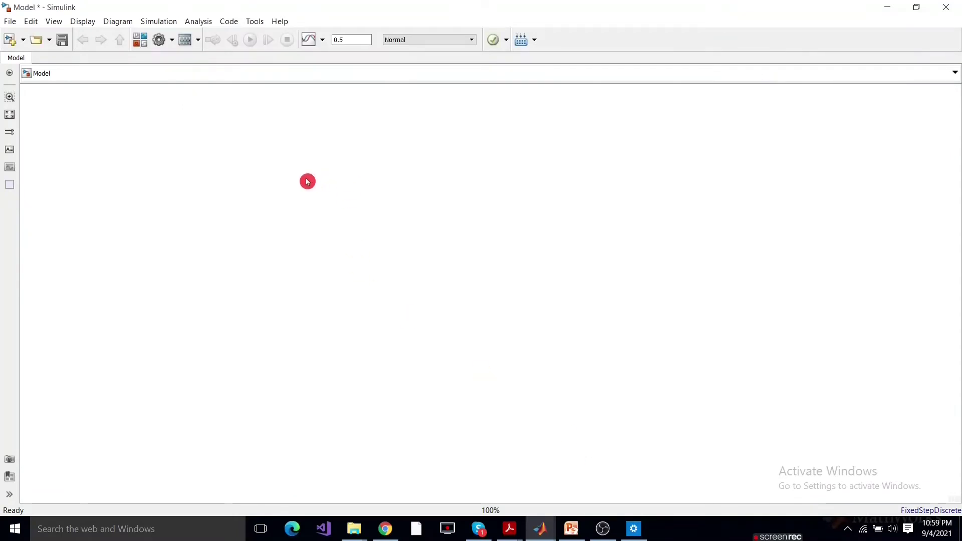
- Insert an In1 inport and copy it twice to make three aligned inports
double_click(269, 171)
type("in")
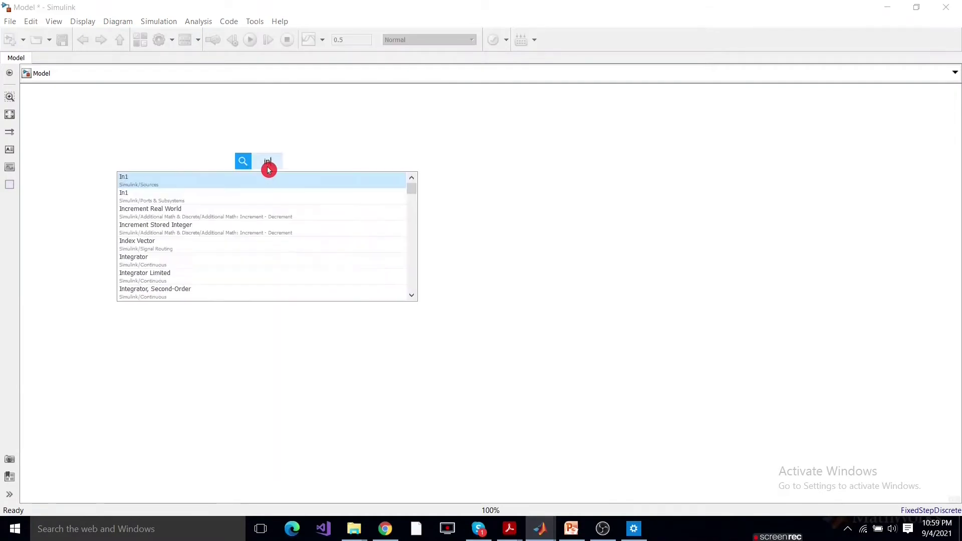
key("Return")
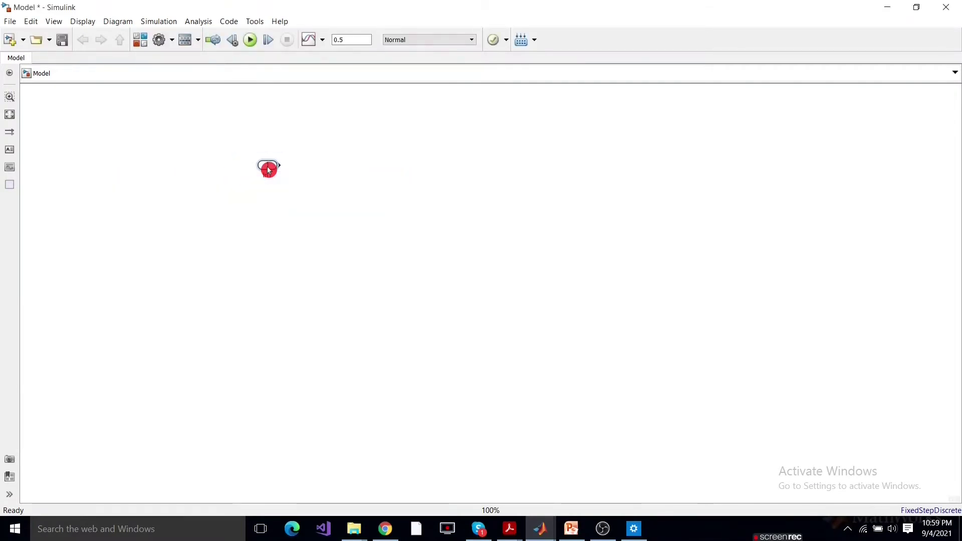
left_click_drag(268, 171, 270, 271)
left_click(282, 221)
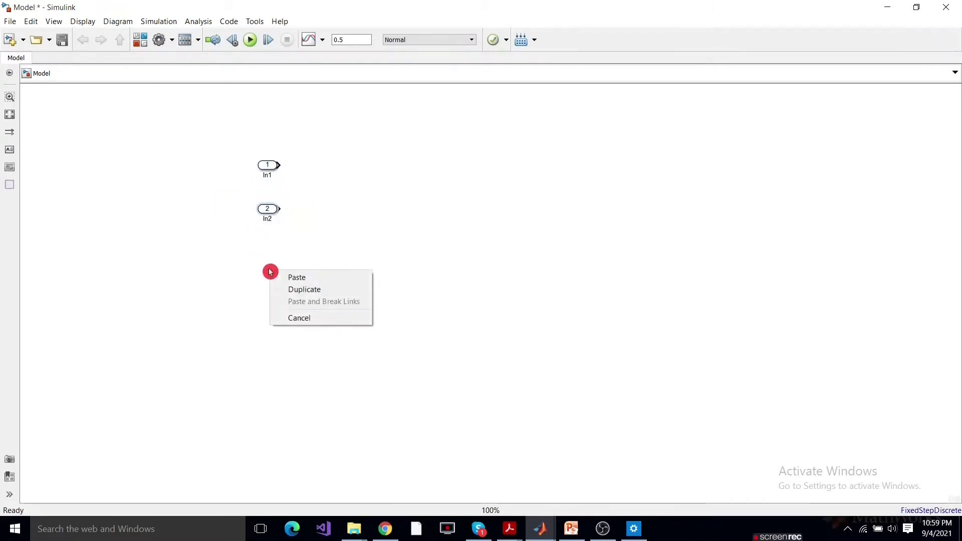
left_click(284, 276)
left_click_drag(272, 212, 272, 220)
- Rename the three inports Key, Knob and RainSensor
double_click(268, 175)
type("Key")
left_click(296, 202)
left_click(266, 222)
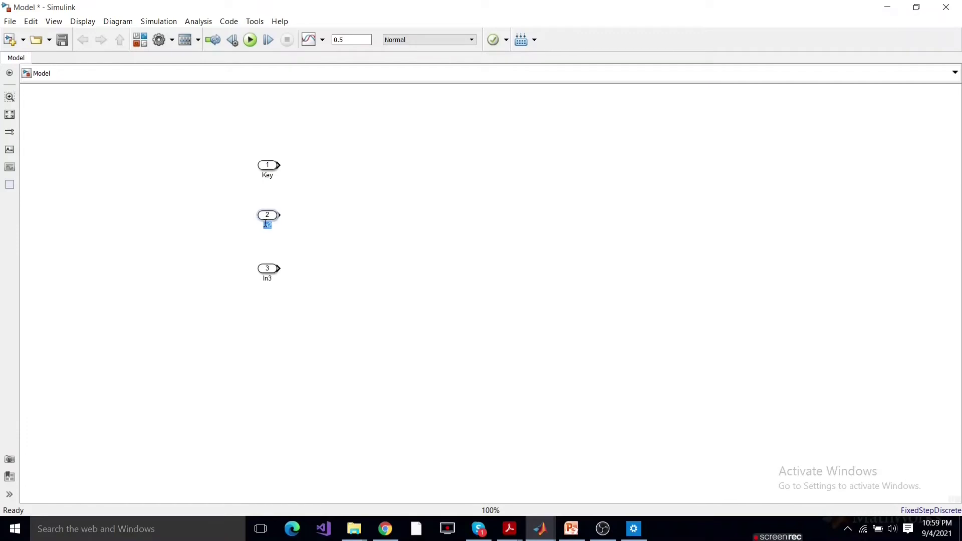
type("Knob")
double_click(267, 278)
type("RainSensor")
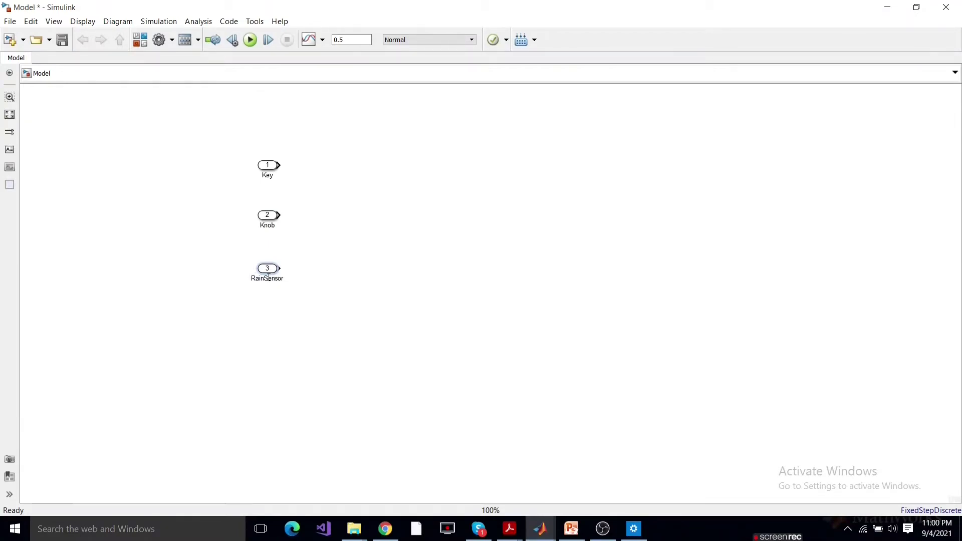
left_click(409, 200)
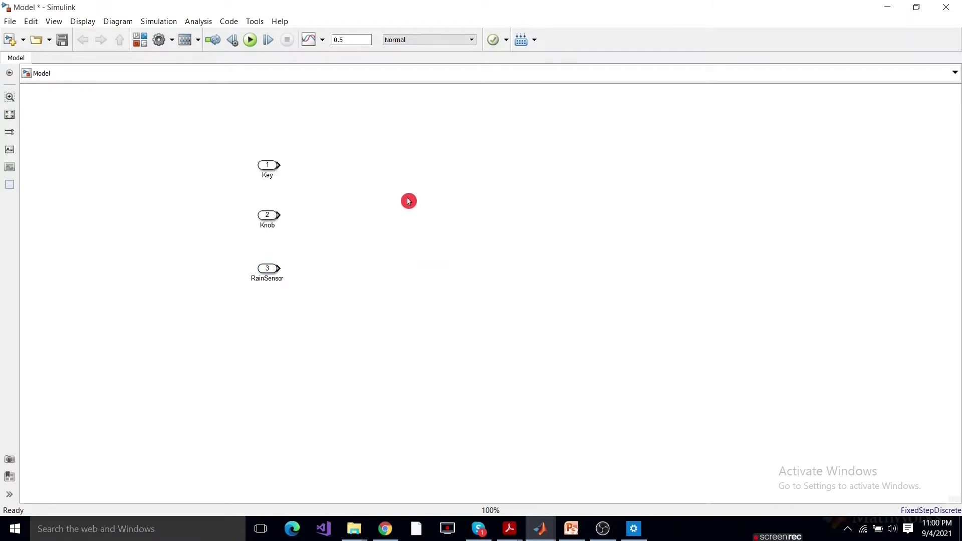
- Add an outport to the right, level with Knob, named WiperOutput
double_click(550, 210)
type("out")
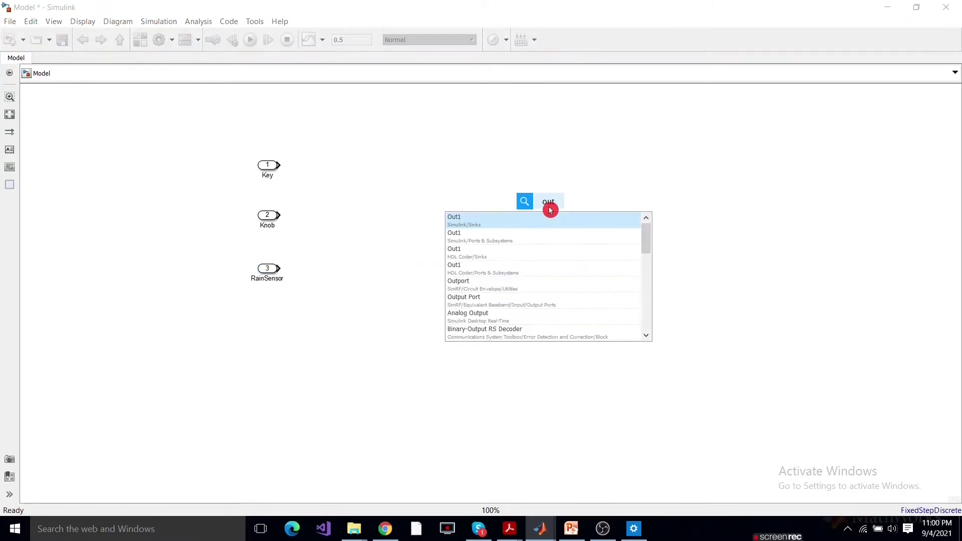
left_click(553, 218)
left_click_drag(553, 213, 590, 220)
double_click(584, 225)
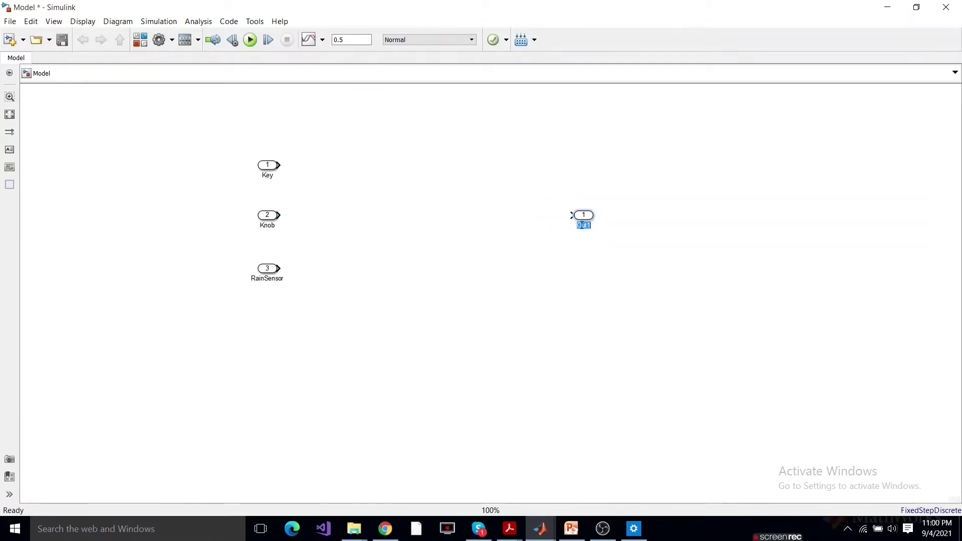
type("Wiper")
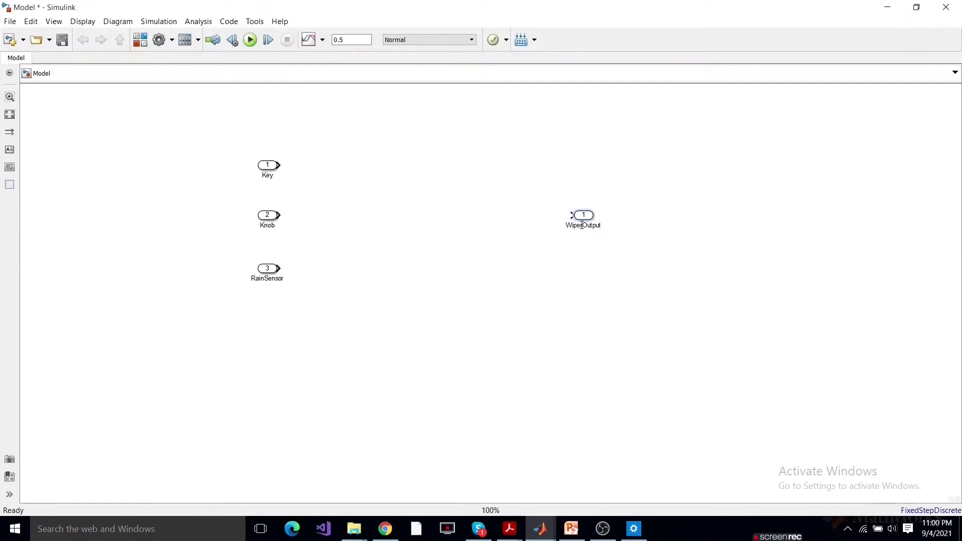
left_click(607, 256)
left_click_drag(582, 217, 621, 217)
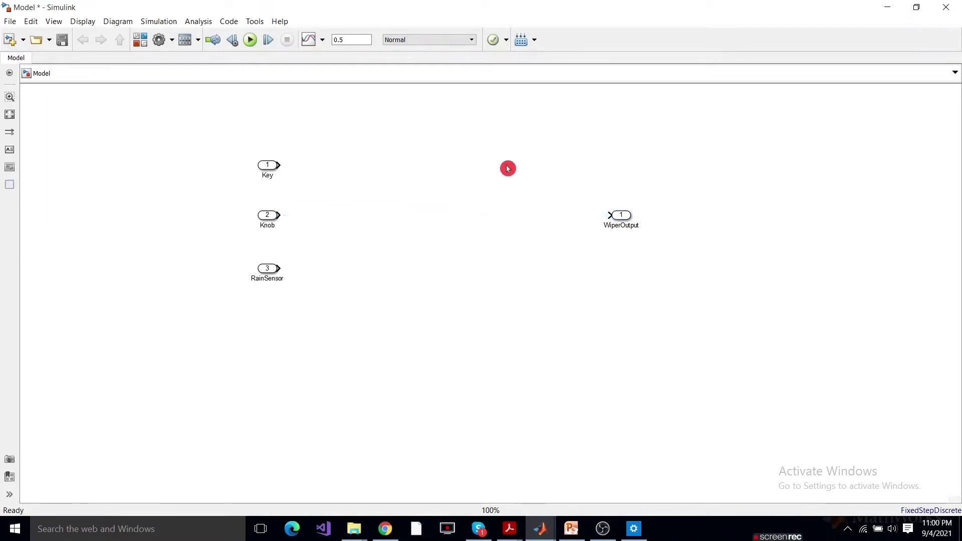
- Add an enlarged AND Logical Operator wired from Key, and duplicate it near Knob
double_click(479, 168)
type("logi")
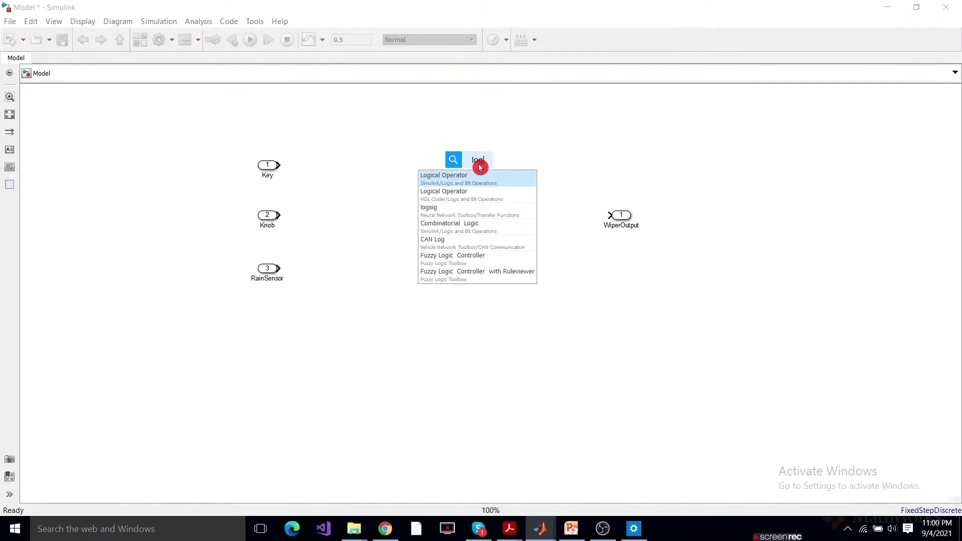
left_click(481, 178)
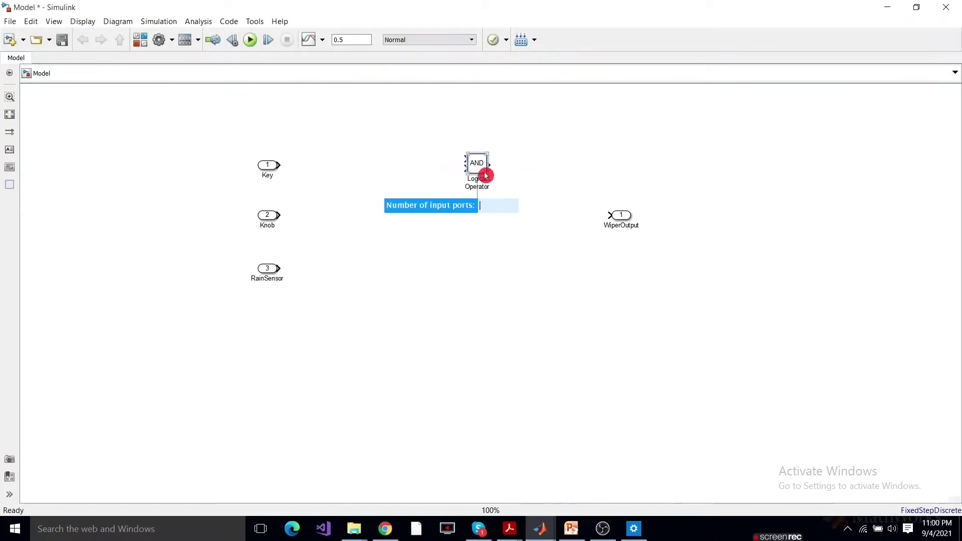
left_click_drag(484, 171, 511, 199)
left_click(507, 195)
left_click_drag(510, 190, 400, 238)
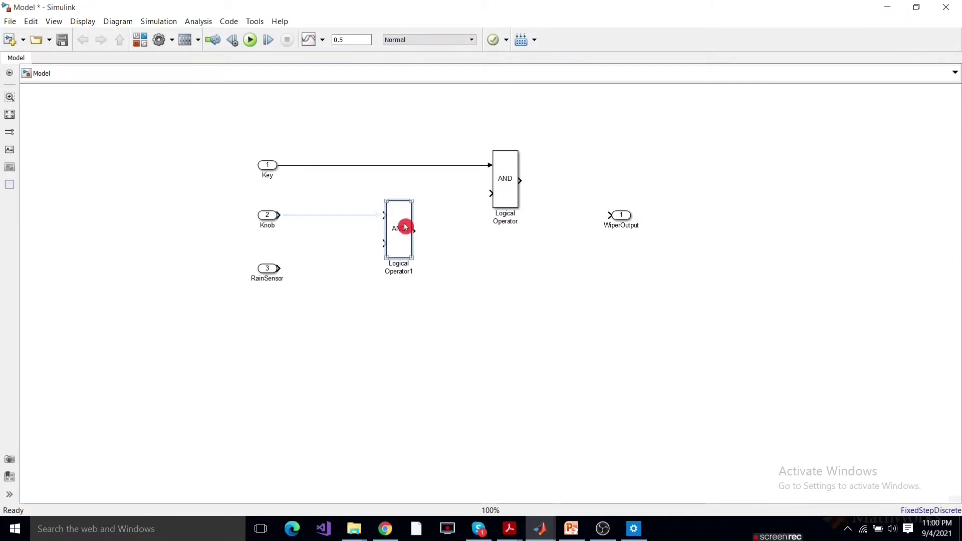
- Change the duplicated Logical Operator1 block's operator to OR
double_click(405, 227)
left_click(578, 290)
left_click(588, 313)
left_click(850, 381)
left_click(716, 379)
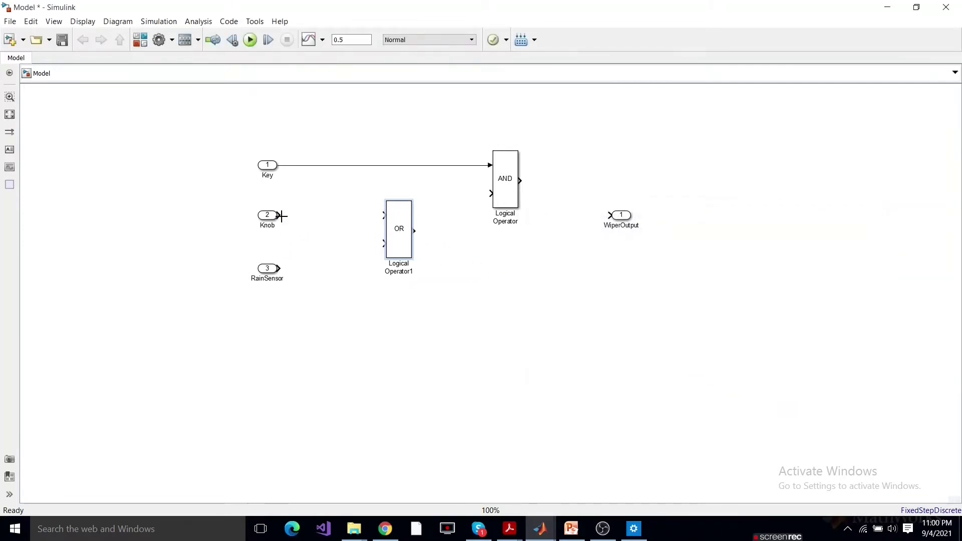
- Wire Knob and RainSensor into OR, OR into AND, and align AND with WiperOutput
left_click_drag(320, 214, 384, 215)
left_click_drag(375, 248, 377, 248)
left_click_drag(267, 269, 267, 245)
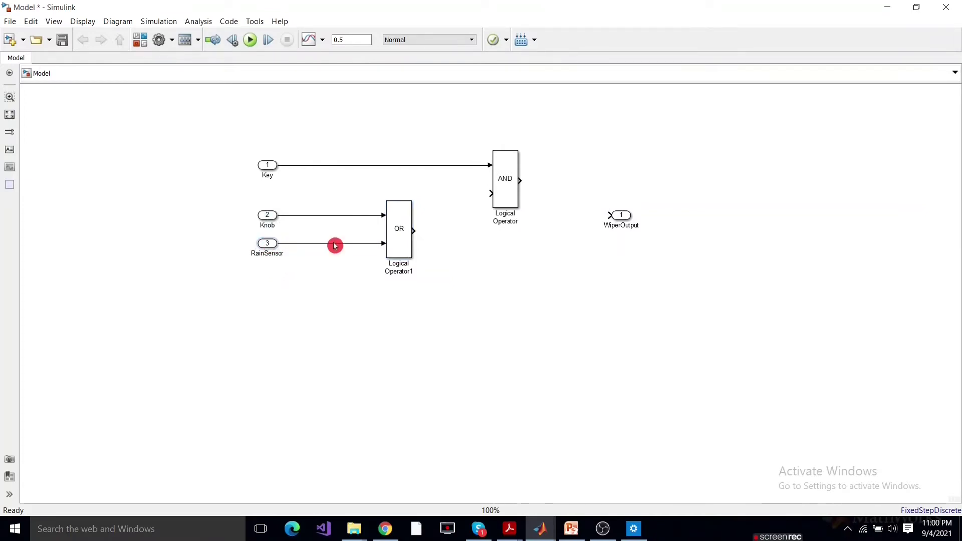
left_click_drag(414, 231, 492, 195)
left_click(622, 217)
left_click_drag(622, 217, 627, 187)
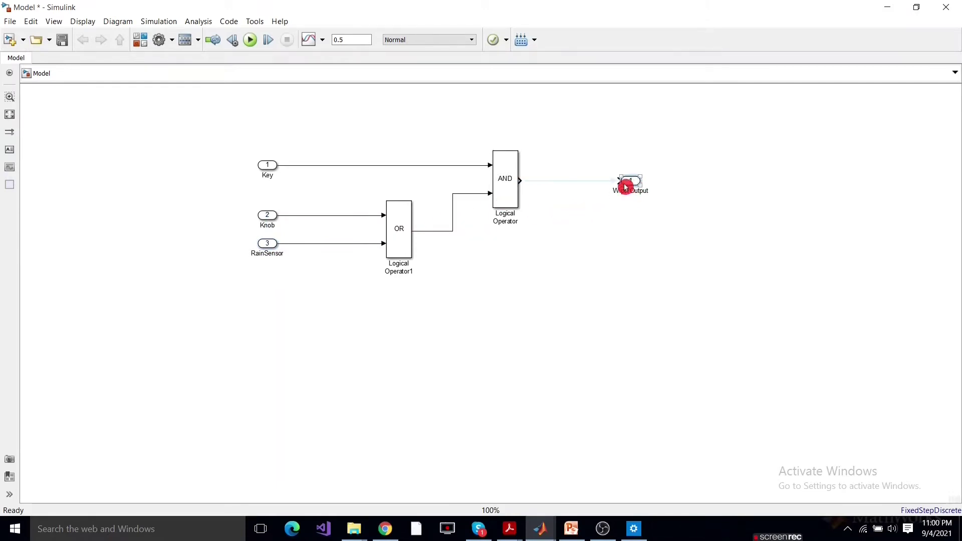
left_click_drag(209, 120, 682, 281)
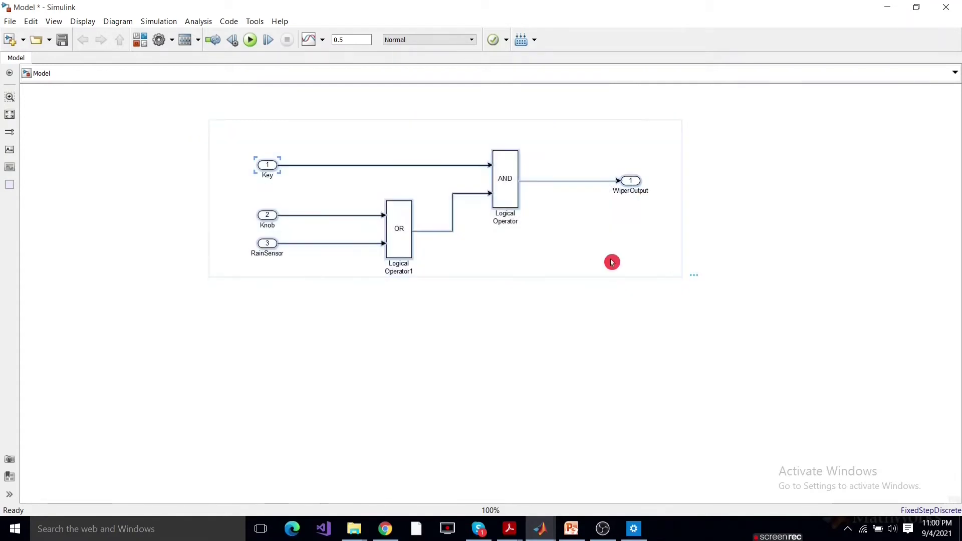
- Create a subsystem from all selected blocks and straighten its connecting lines
right_click(507, 184)
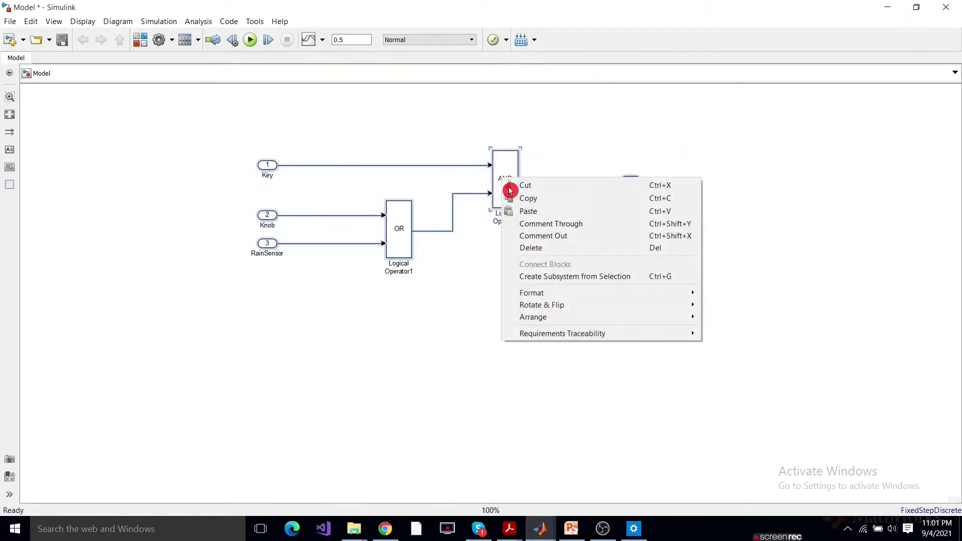
left_click(550, 276)
left_click_drag(399, 220, 507, 262)
left_click_drag(626, 183, 632, 229)
left_click_drag(271, 246, 271, 256)
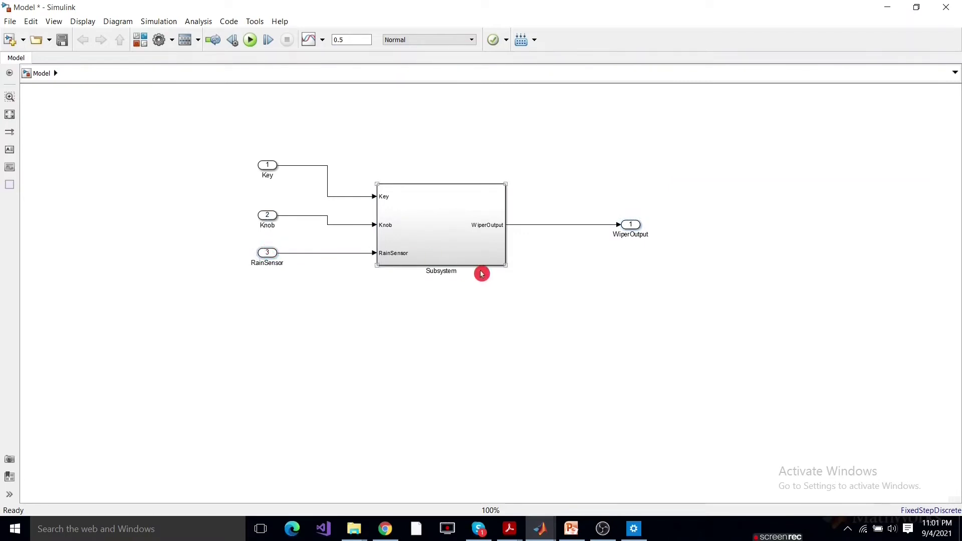
- Delete the three outer inports and the outer WiperOutput outport with their lines
mouse_move(201, 132)
left_mouse_down()
mouse_move(235, 189)
mouse_move(335, 272)
left_mouse_up()
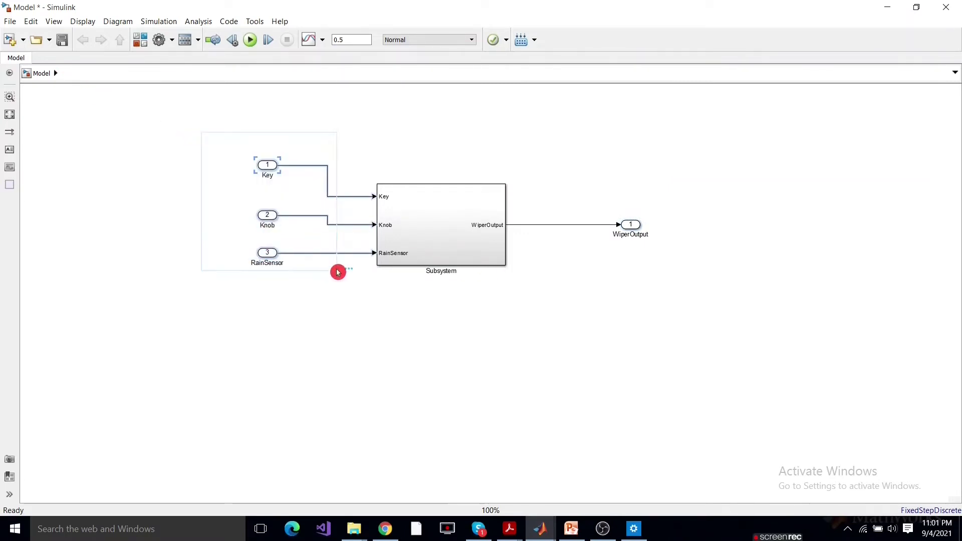
key("Delete")
left_click_drag(553, 190, 671, 273)
key("Delete")
- Reposition and enlarge the subsystem block, and rename it WiperMechanism
left_click(459, 224)
left_click_drag(459, 224, 475, 195)
left_click_drag(521, 236, 621, 272)
left_click_drag(549, 242, 494, 273)
double_click(466, 275)
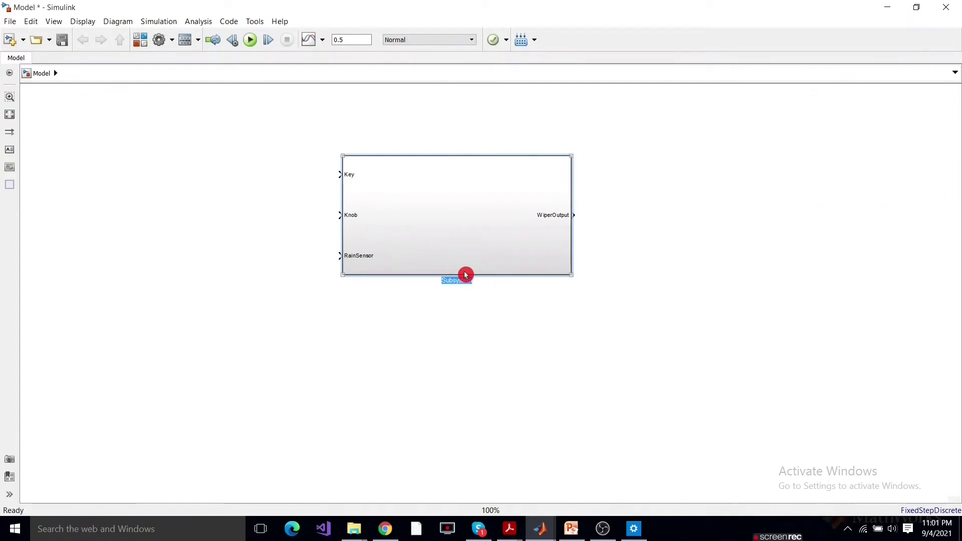
type("WiperMechanism")
double_click(122, 182)
type("sig")
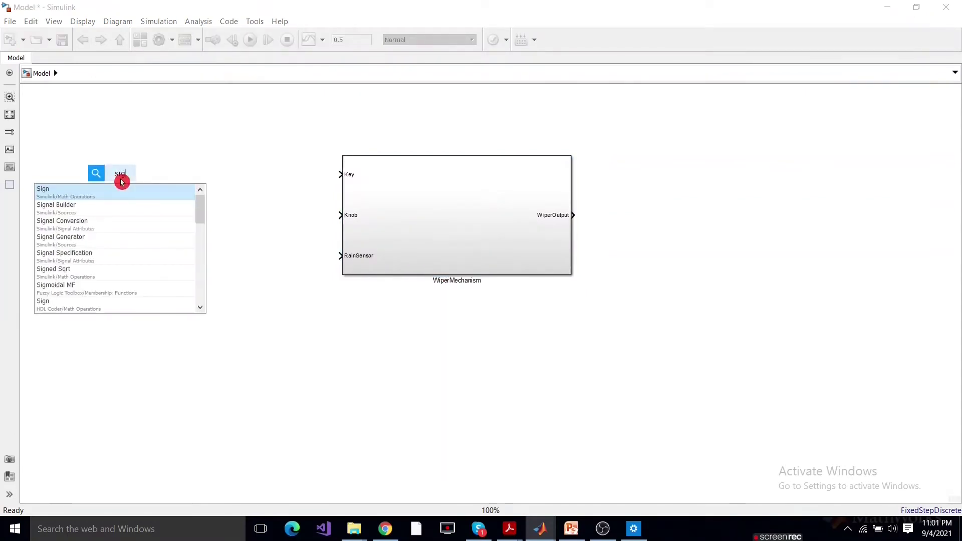
- Insert a Signal Builder aligned with the Key input and set its time range to 0–0.5 s
left_click(127, 211)
left_click_drag(139, 186, 156, 179)
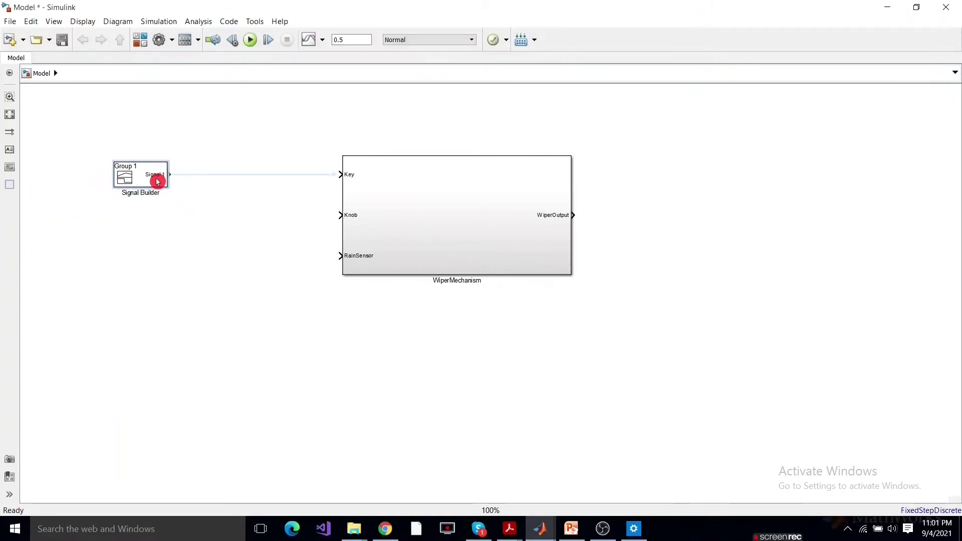
double_click(149, 175)
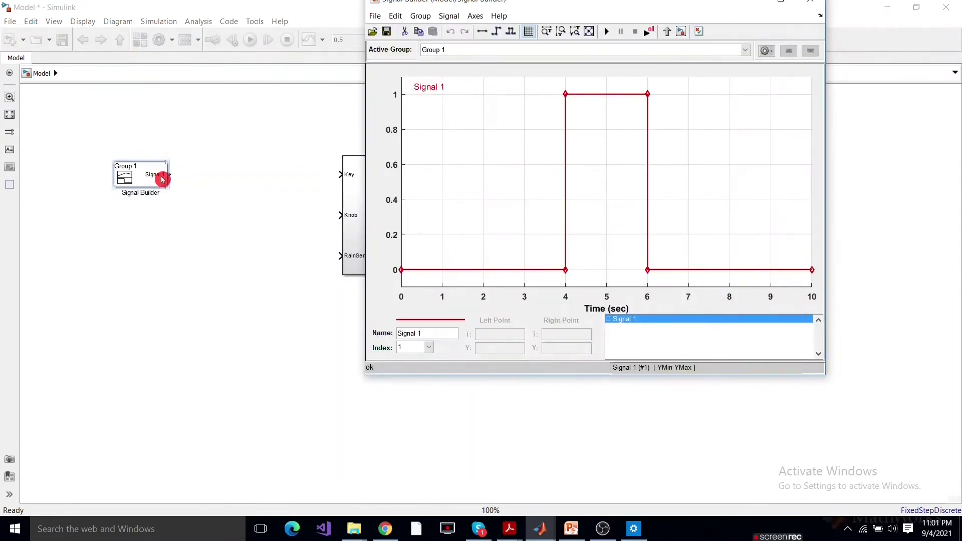
left_click(480, 17)
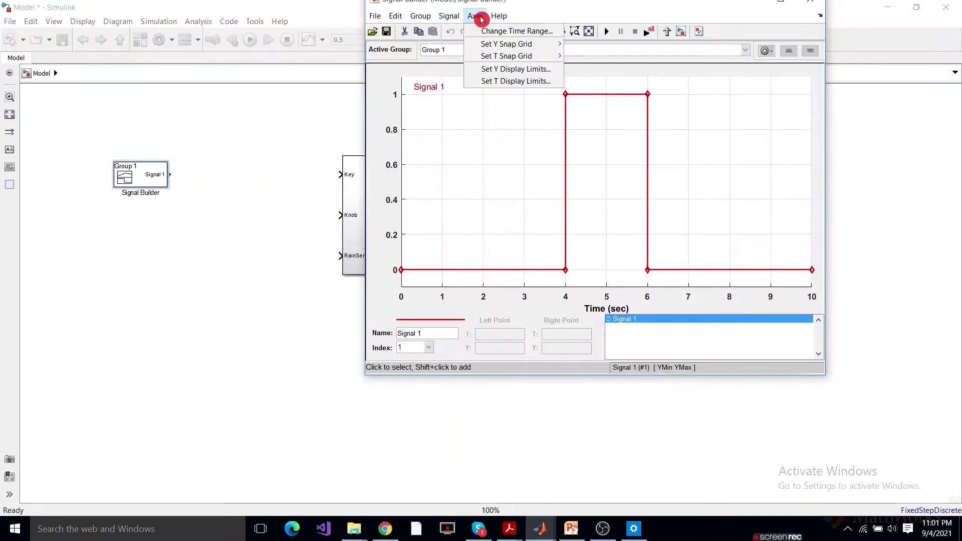
left_click(501, 32)
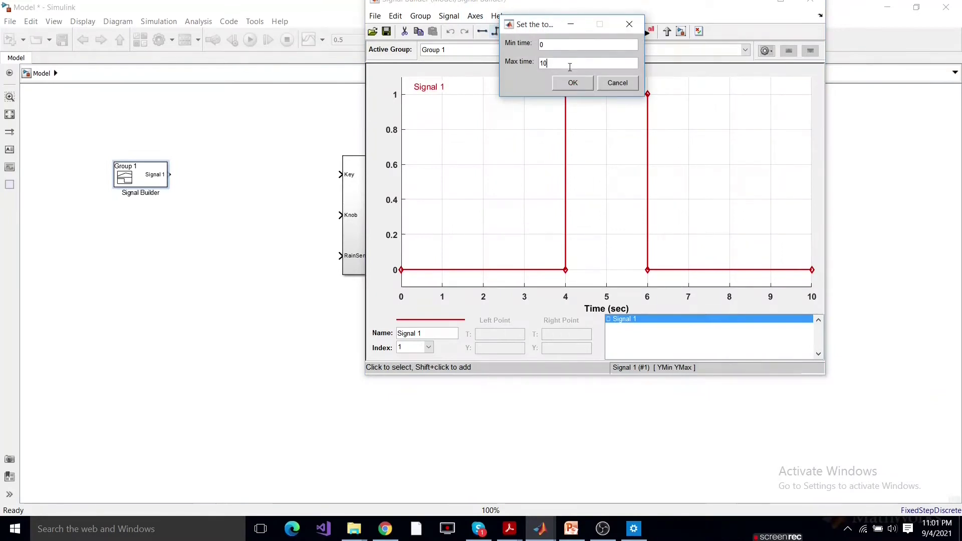
type("0.5")
left_click(573, 83)
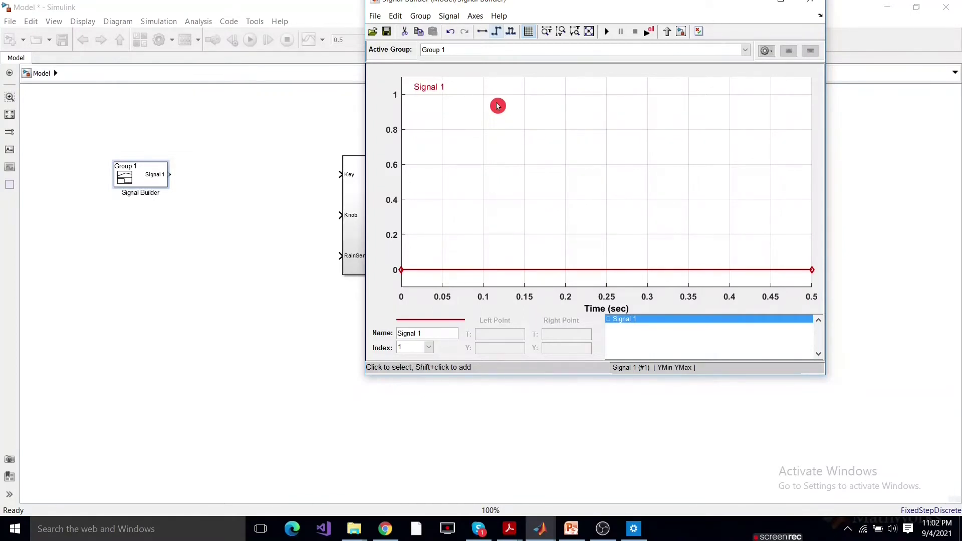
- Add three more constant signals and maximize the Signal Builder window
left_click(484, 34)
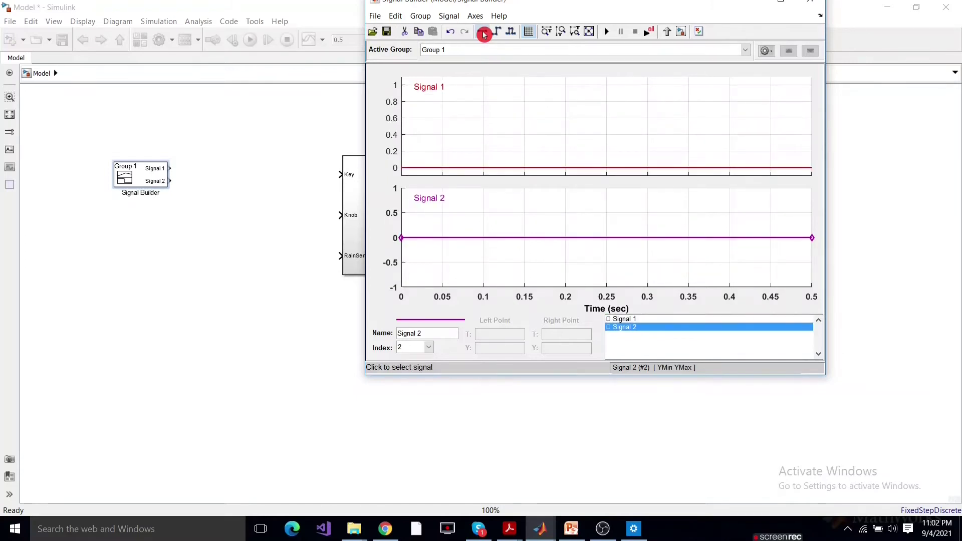
left_click(484, 34)
left_click(484, 34)
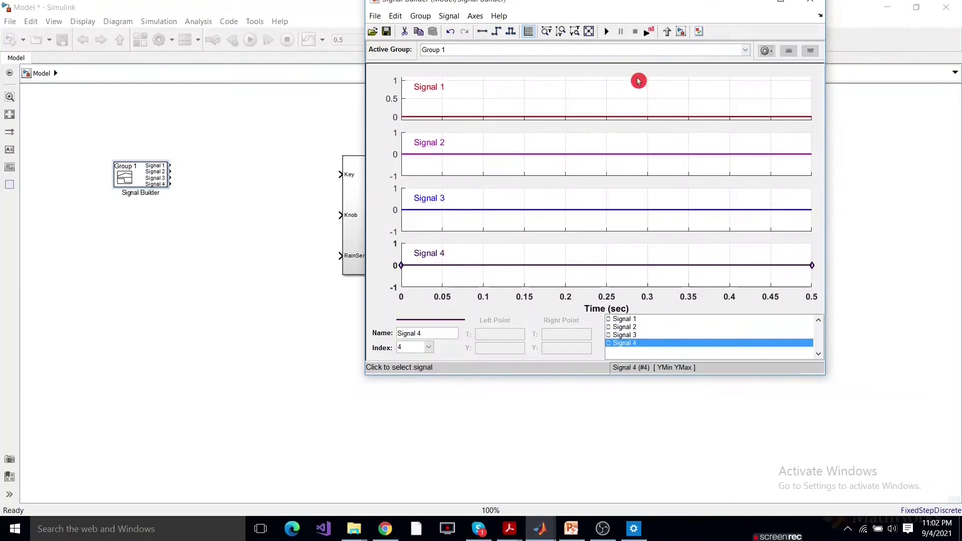
left_click(782, 2)
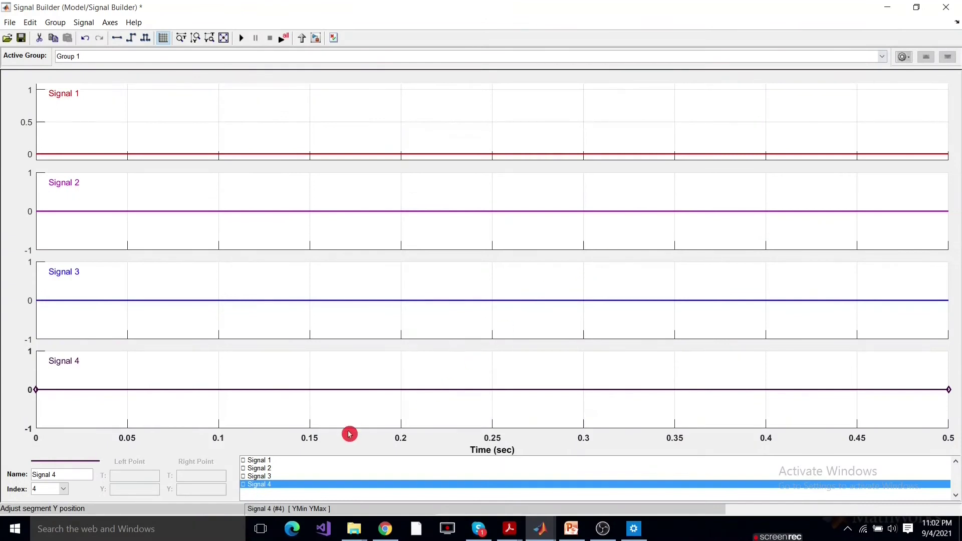
- Rename Signal 1 to Key and Signal 2 to Knob
left_click(258, 461)
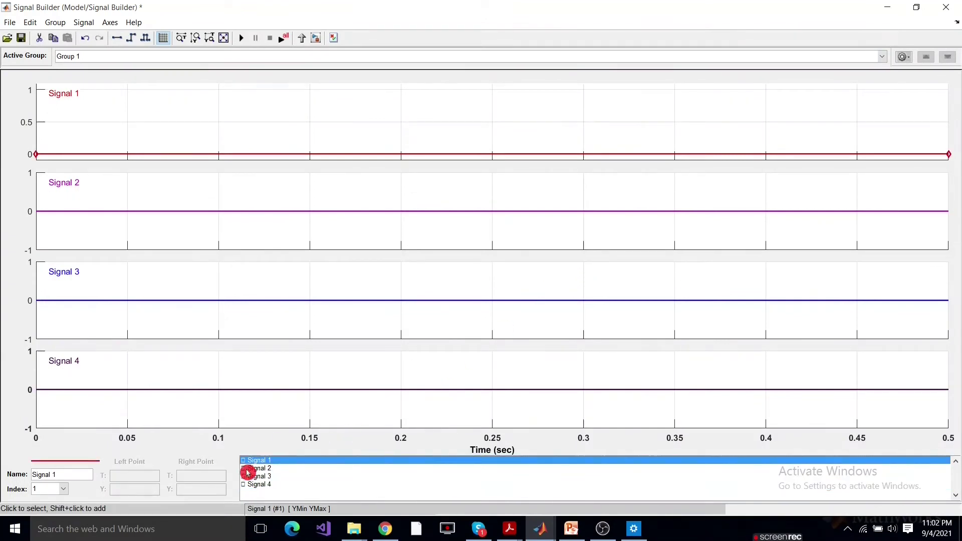
double_click(72, 474)
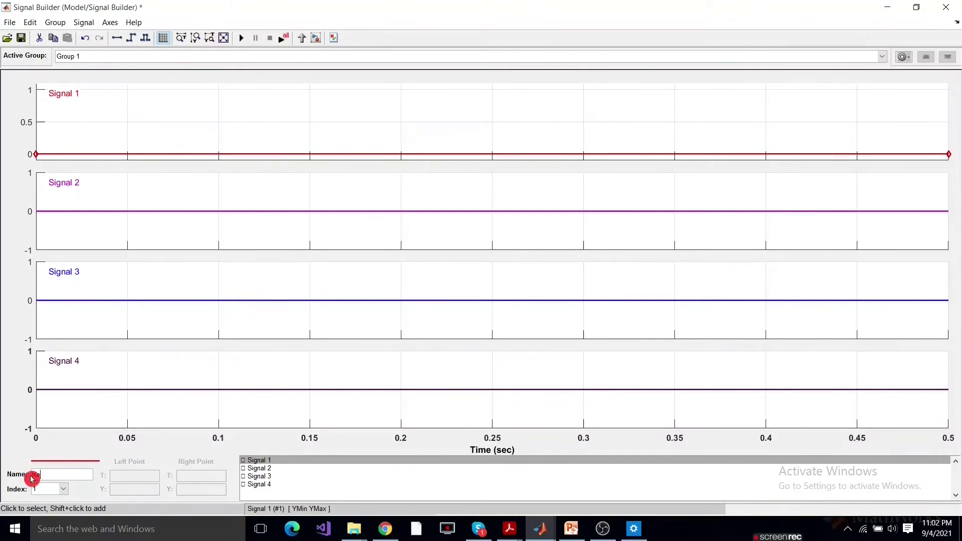
left_click(201, 448)
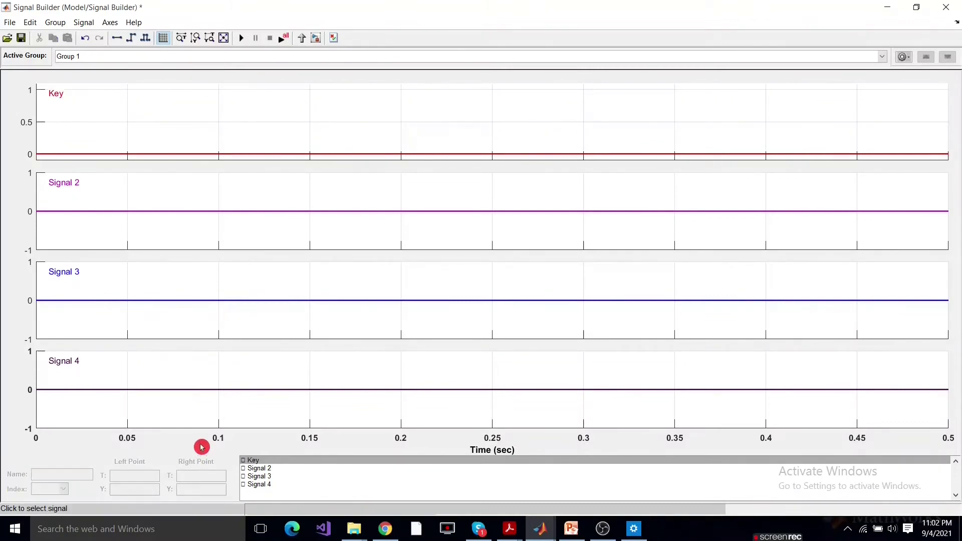
left_click(255, 471)
double_click(71, 474)
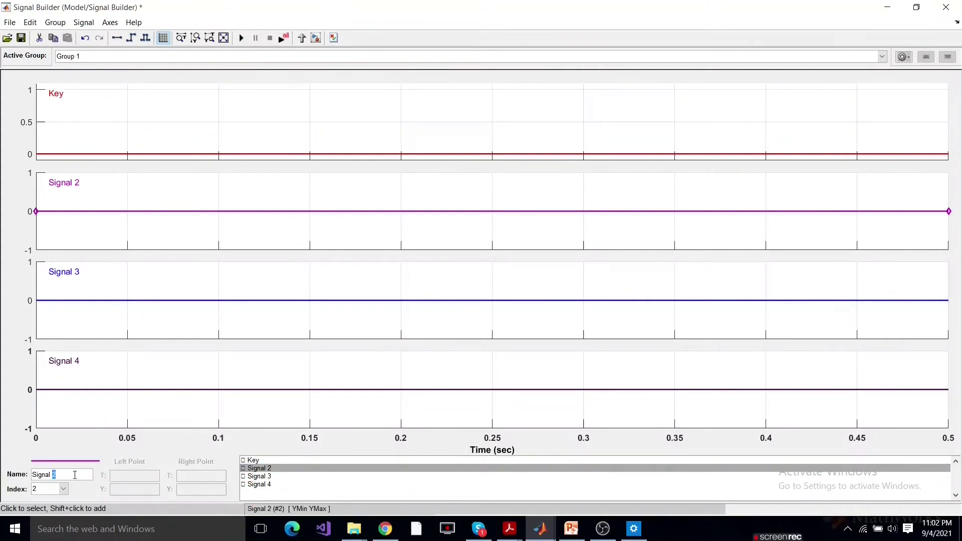
left_click_drag(26, 480, 24, 474)
type("Knob")
left_click(173, 443)
- Rename Signal 3 to RainSensor and Signal 4 to WiperOutput_Ref
left_click(256, 476)
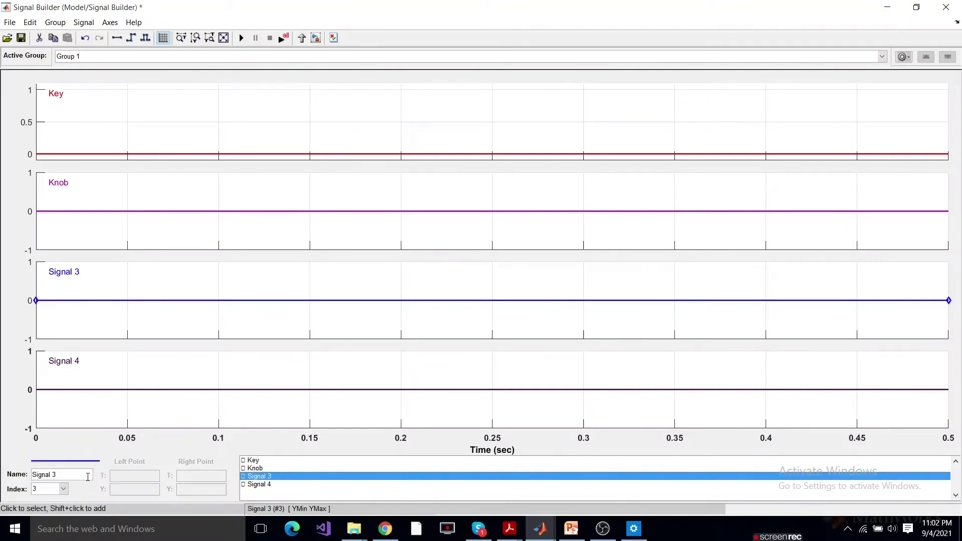
left_click_drag(87, 475, 22, 475)
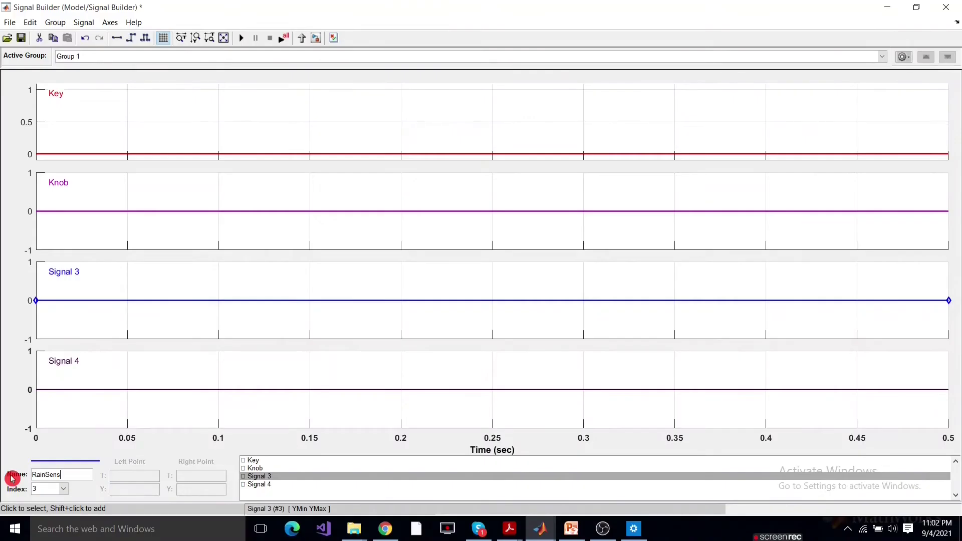
type("RainSensor")
left_click(163, 450)
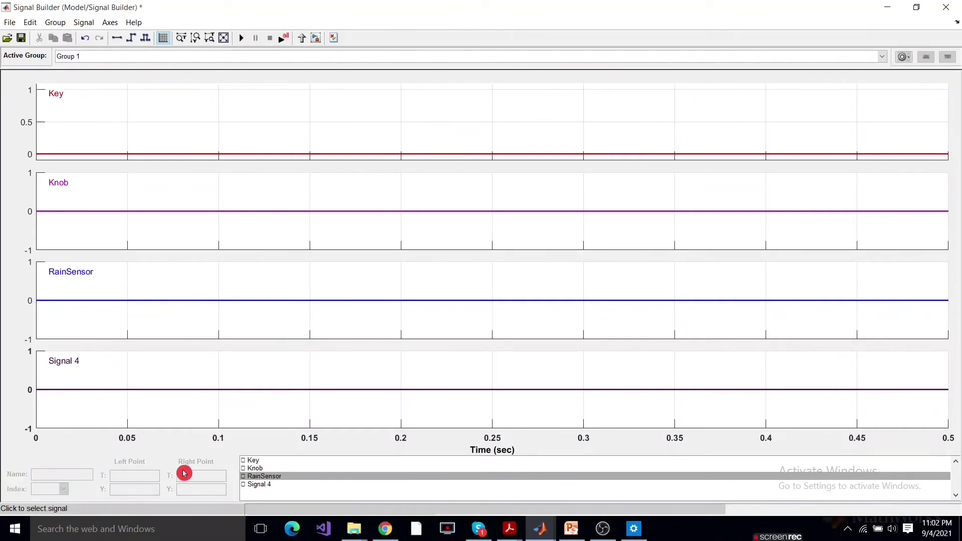
left_click(254, 485)
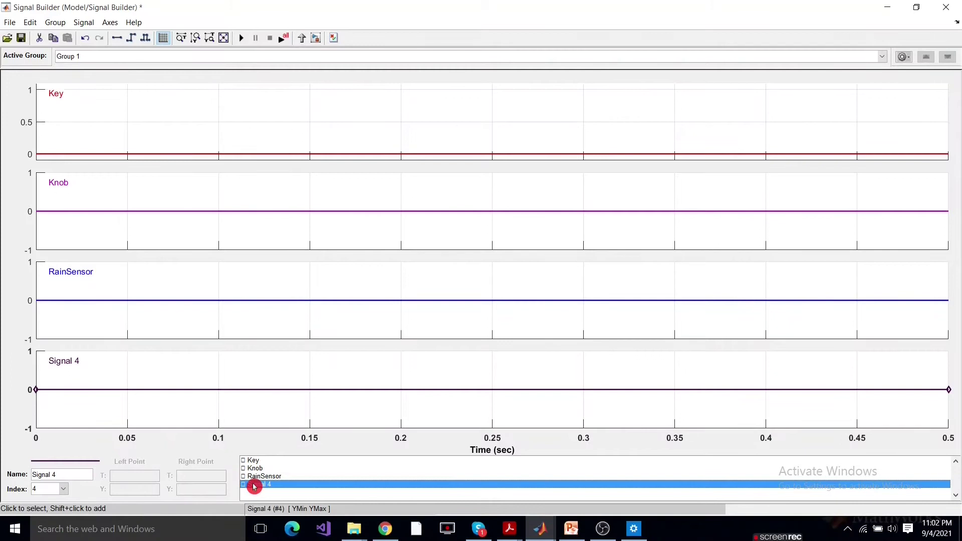
double_click(80, 474)
left_click(25, 479)
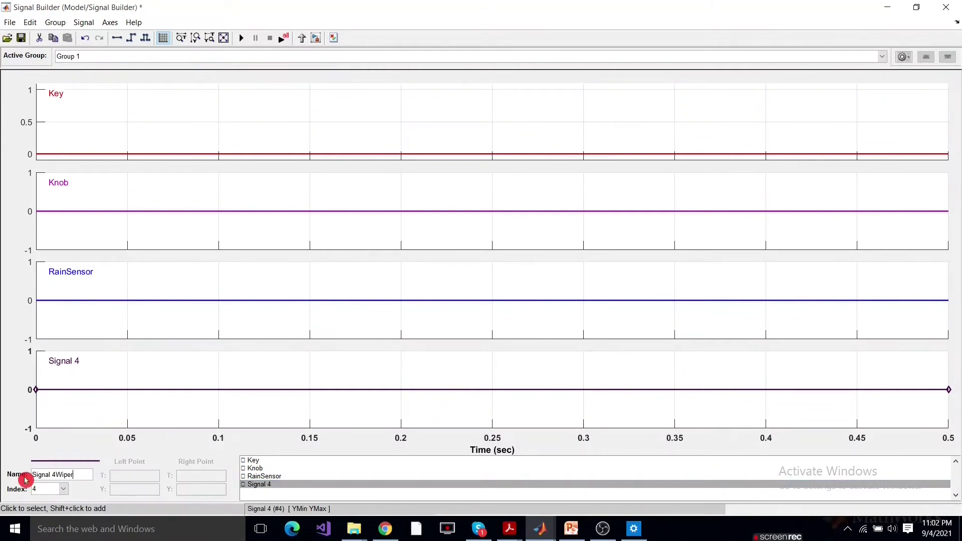
type("WiperOutput_Ref")
left_click(106, 447)
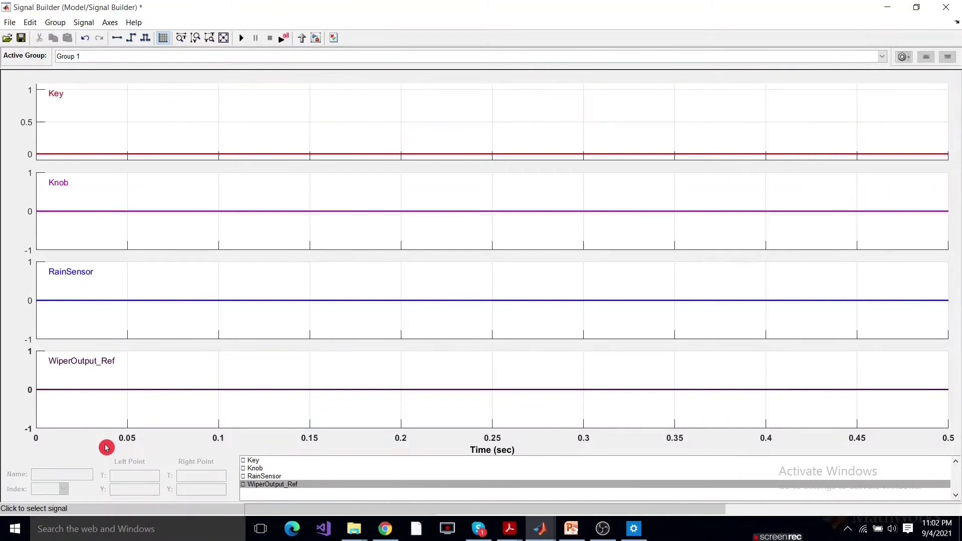
- Add a point on the Key signal at exactly 0.1 s
left_click(222, 153)
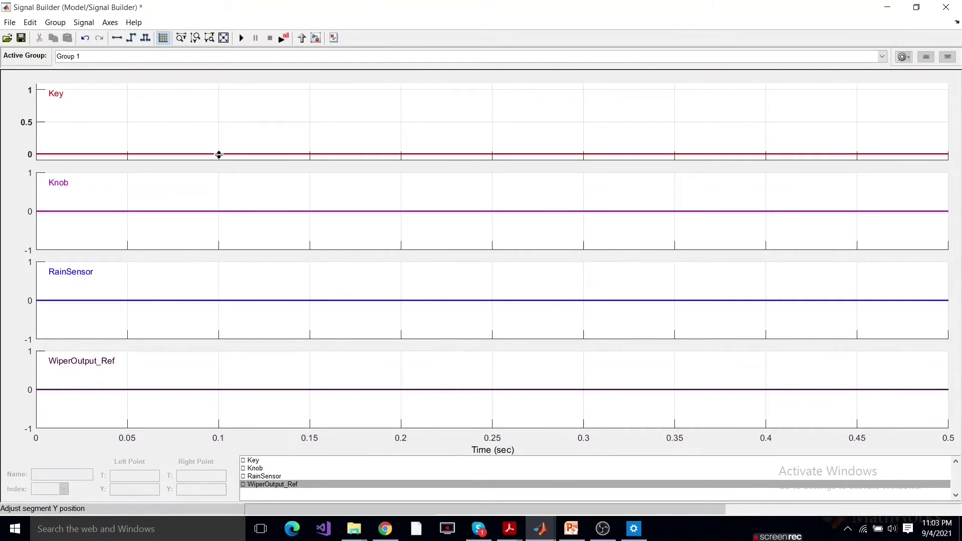
left_click(219, 155)
left_click(220, 157, "shift")
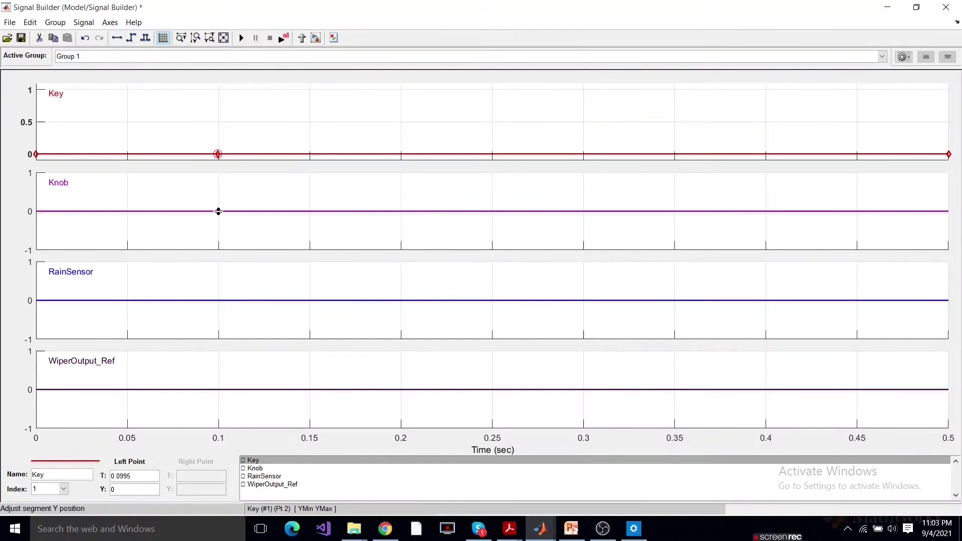
double_click(136, 473)
left_click(137, 472)
type("0.1")
key("Return")
mouse_move(216, 155)
left_mouse_down()
mouse_move(139, 153)
mouse_move(94, 166)
mouse_move(142, 140)
mouse_move(131, 163)
mouse_move(219, 211)
left_mouse_up()
left_click(220, 213)
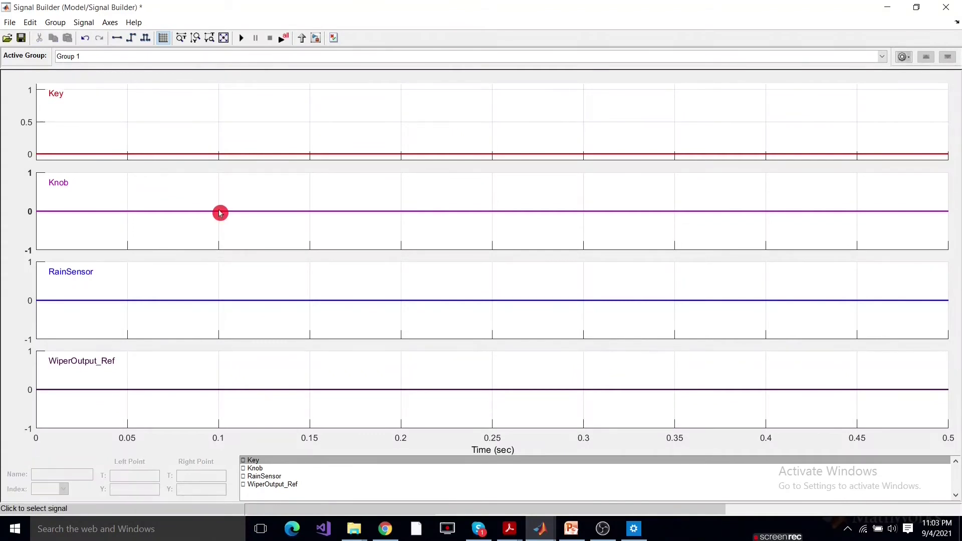
- Add points at 0.1 s on the Knob and RainSensor signals
left_click(220, 211)
left_click(220, 214)
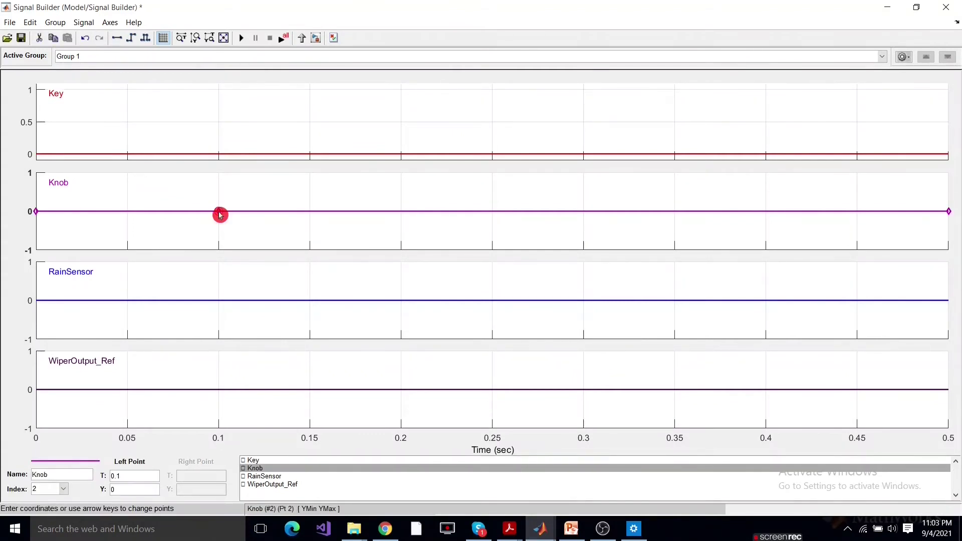
left_click(226, 308)
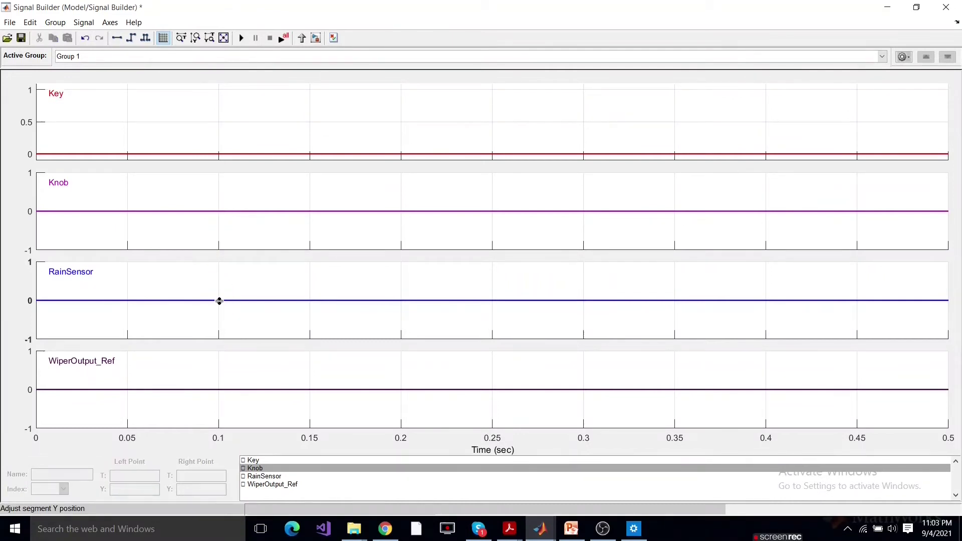
left_click(220, 301)
left_click(220, 302)
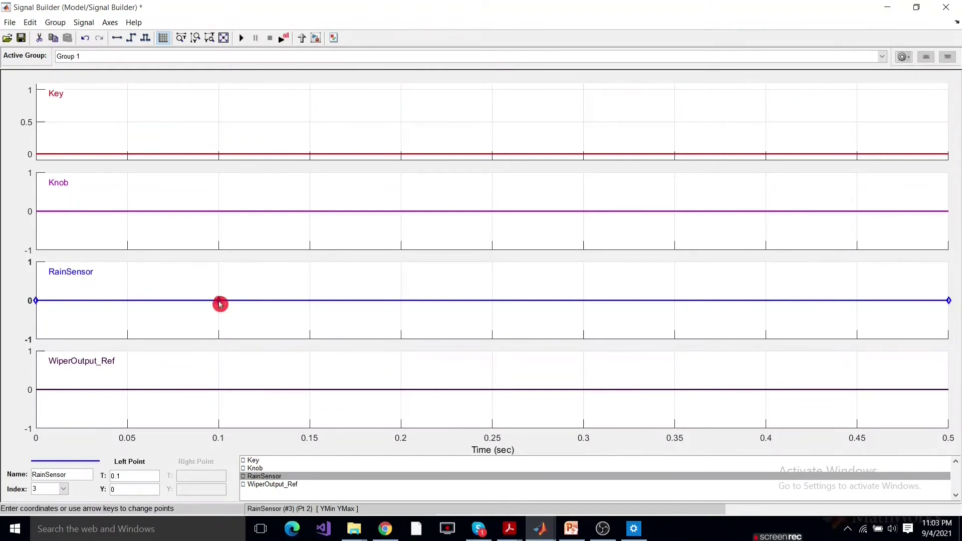
- Add a point on the WiperOutput_Ref signal at exactly 0.1 s
left_click(219, 390)
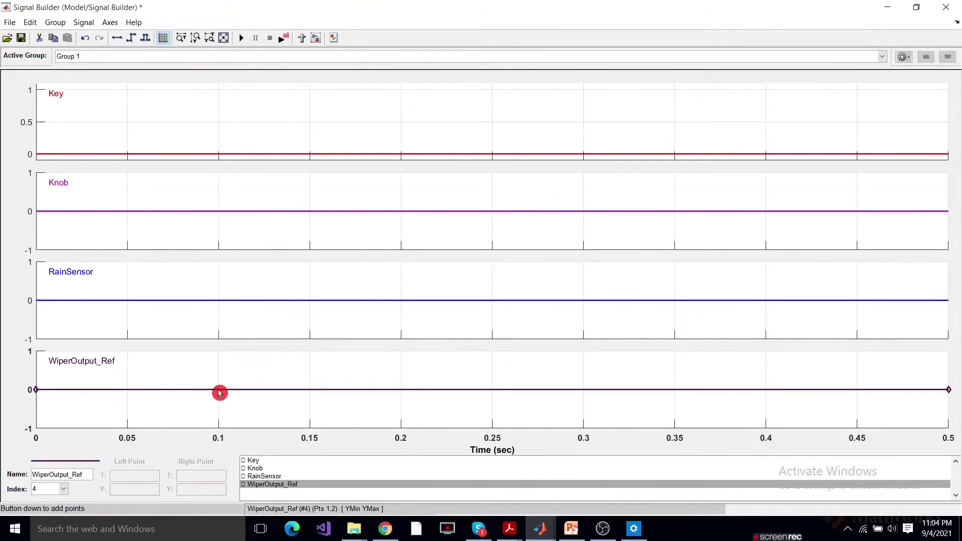
left_click(219, 390, "shift")
double_click(156, 473)
type("0.1")
key("Return")
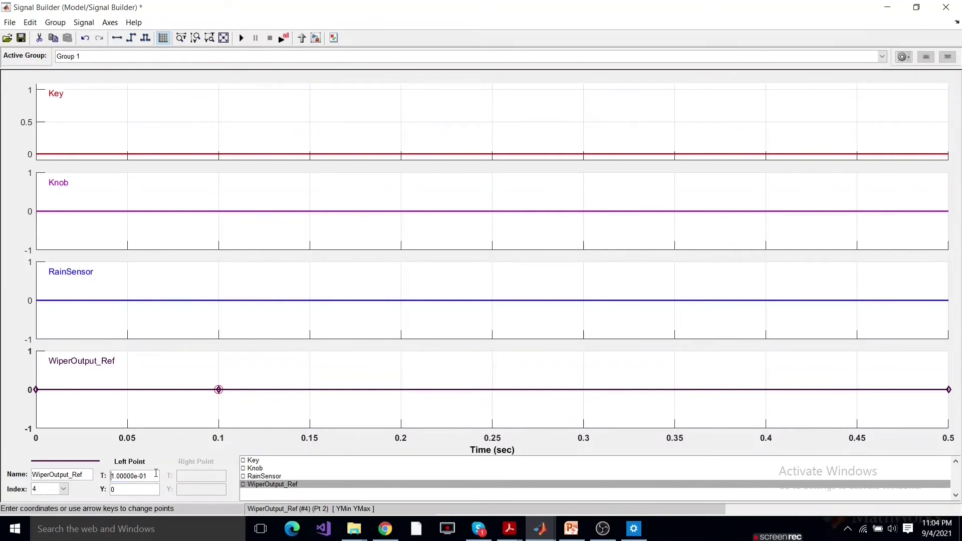
left_click(214, 137)
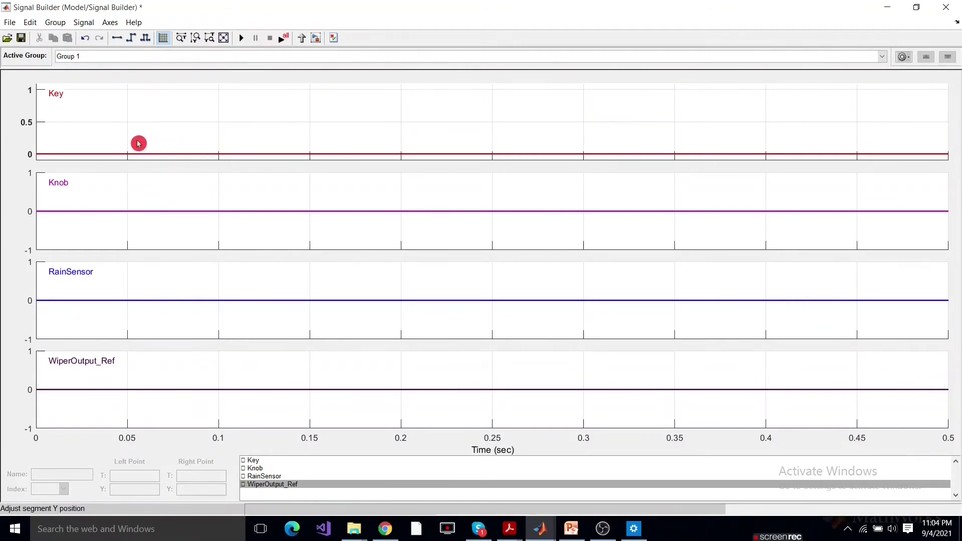
left_click(183, 153)
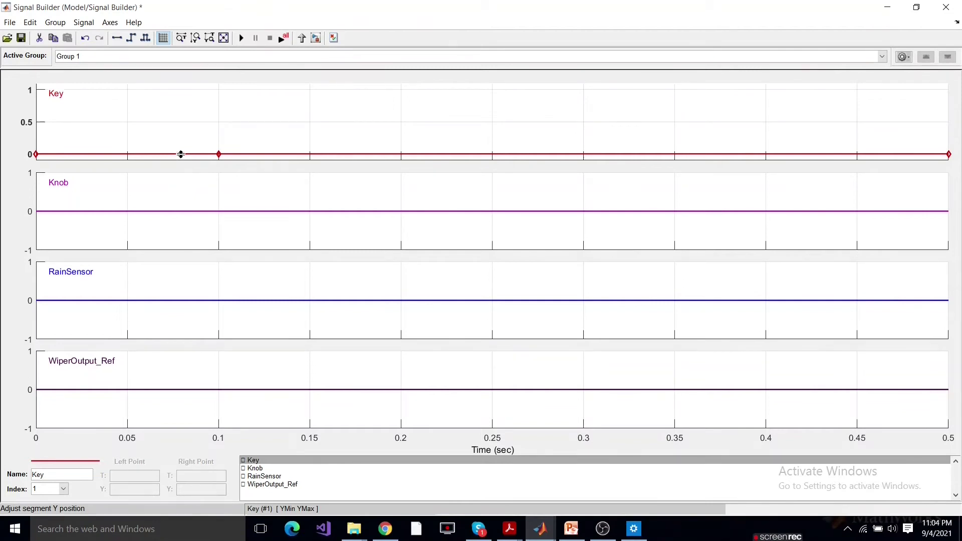
- Check the points on the Knob, RainSensor and WiperOutput_Ref signals
left_click(176, 211)
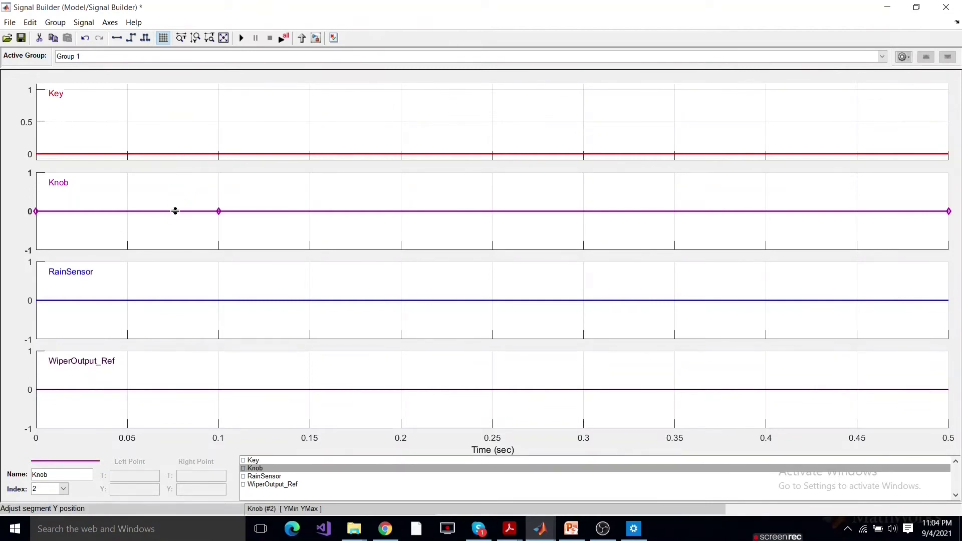
left_click(156, 301)
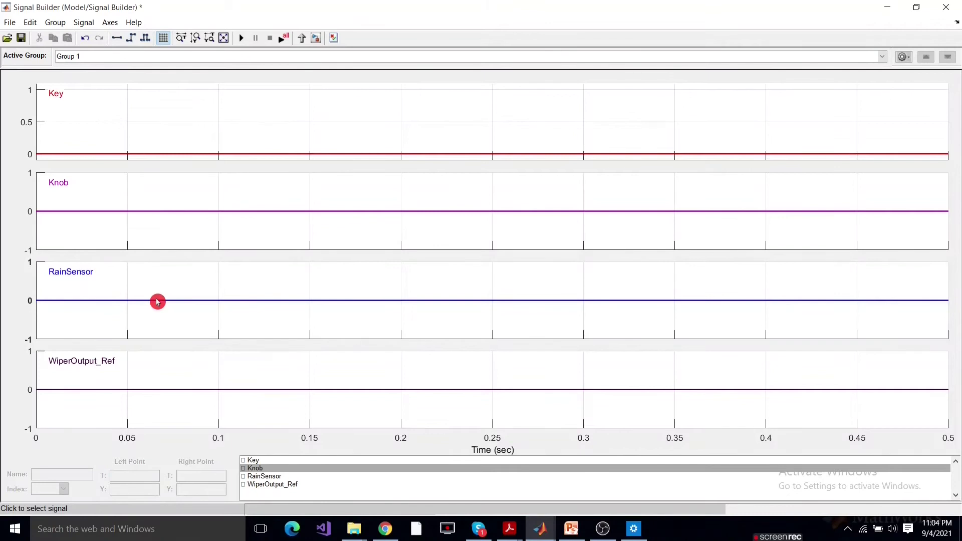
left_click(157, 301)
left_click(161, 390)
left_click_drag(160, 391, 192, 393)
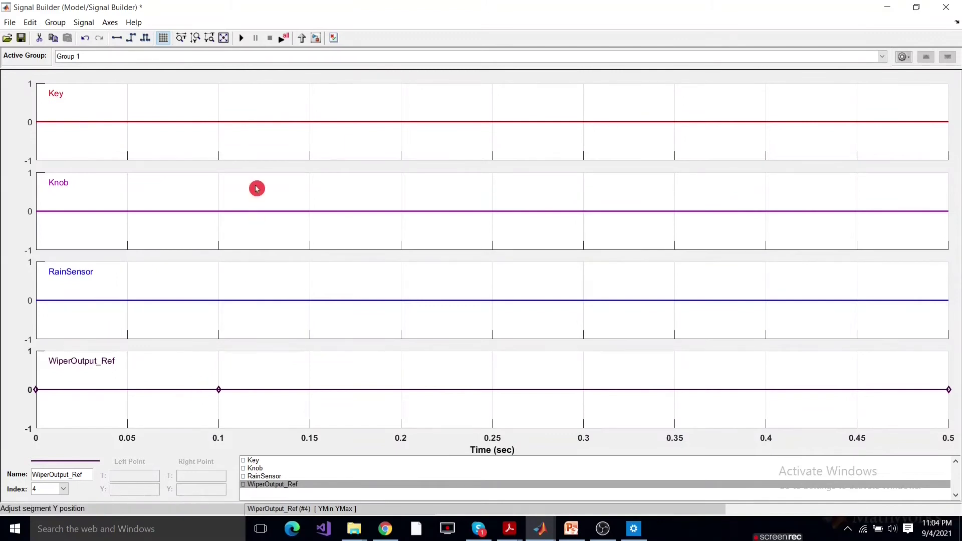
- Add a 0.2 s point on Key and raise the 0.1–0.2 s segment to 0.7
left_click(275, 122)
left_click_drag(275, 123, 401, 123)
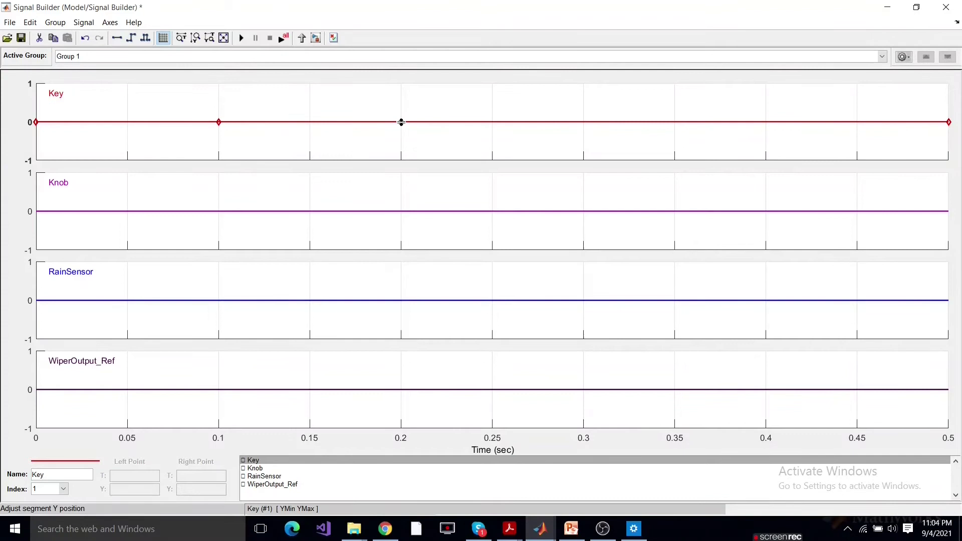
left_click(402, 126)
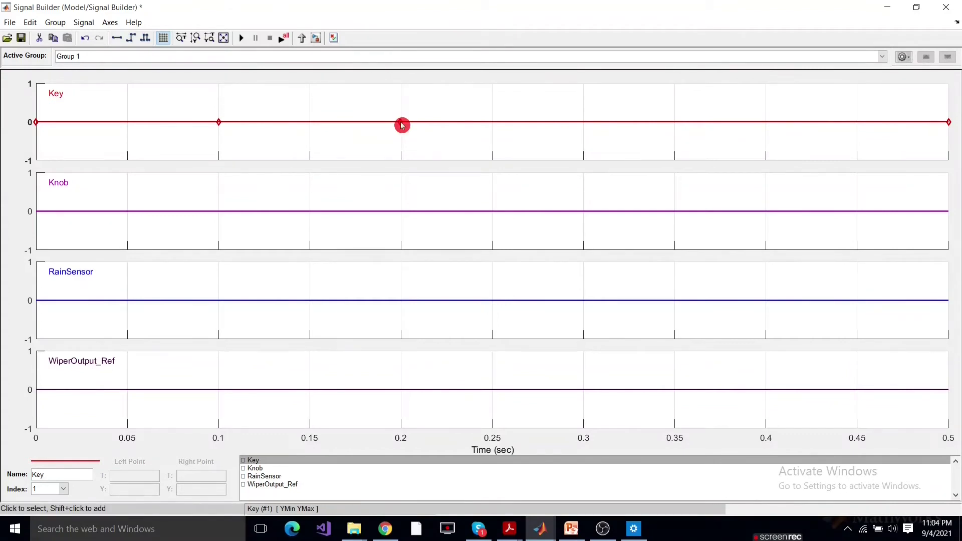
left_click(402, 123, "shift")
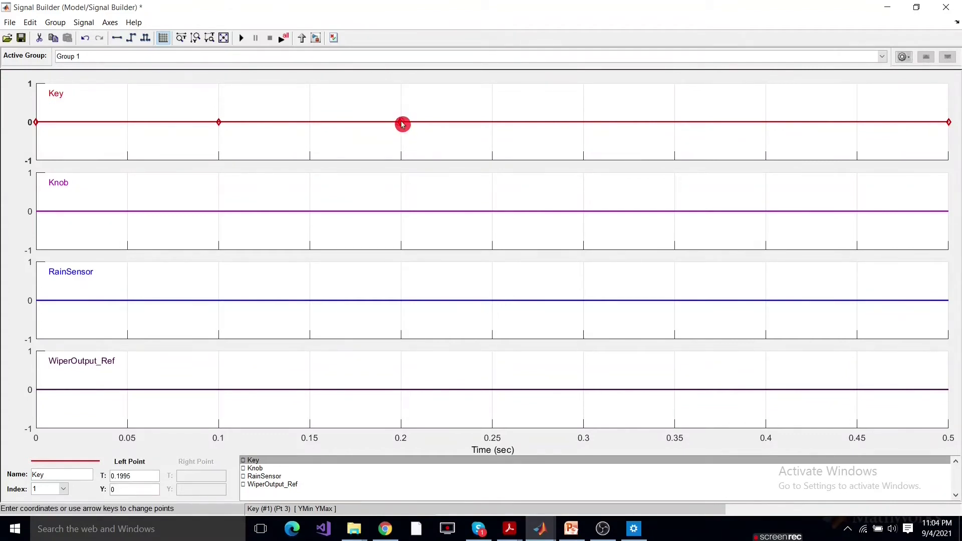
double_click(138, 475)
type("0.2")
left_click(215, 478)
left_click(249, 459)
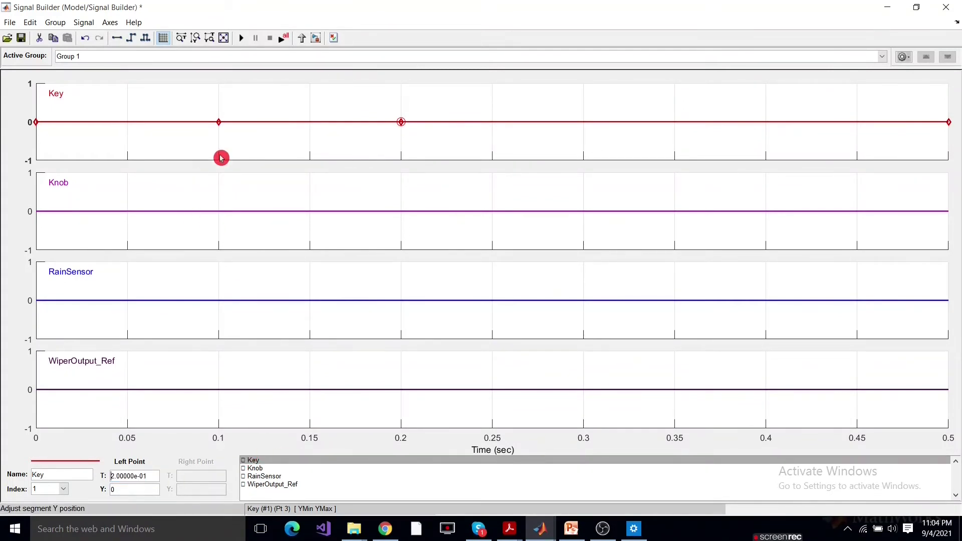
left_click(266, 135)
left_click_drag(271, 122, 271, 95)
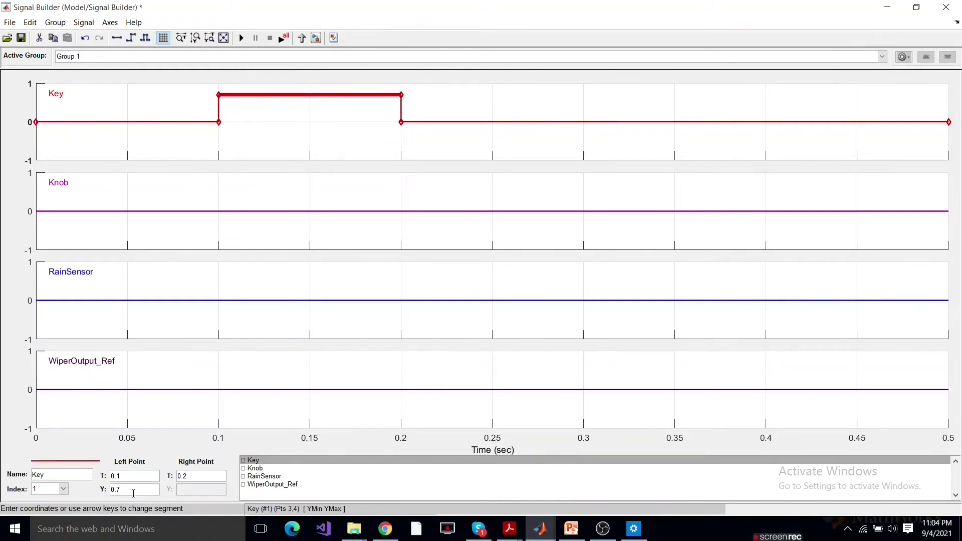
- Set the Key pulse height to 1 and add a Knob point at 0.2 s
left_click(143, 461)
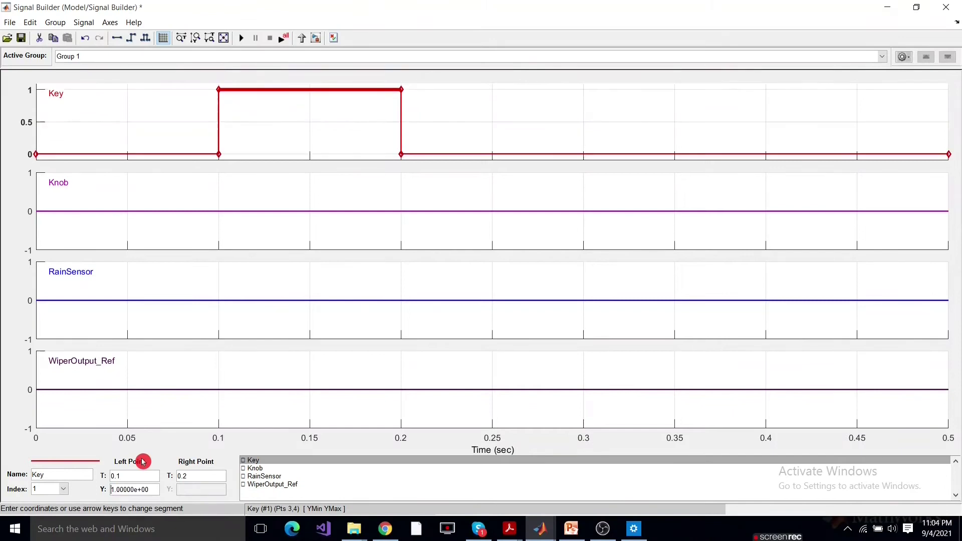
left_click(255, 236)
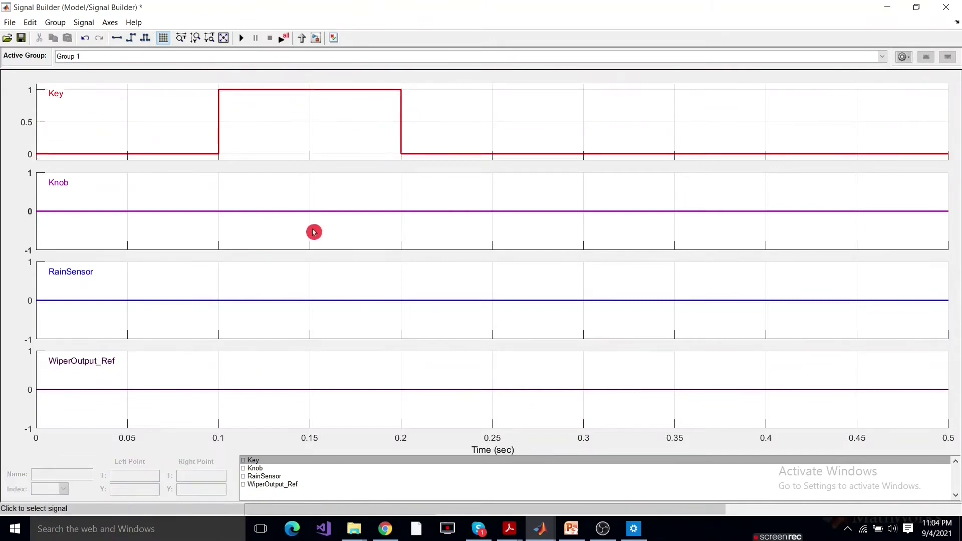
left_click(400, 212)
left_click(400, 211)
left_click(176, 449)
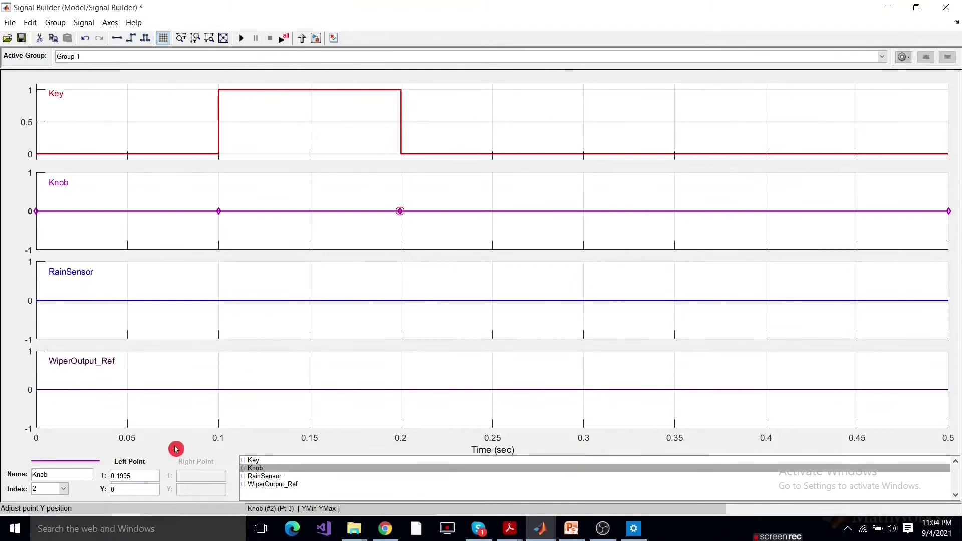
double_click(153, 475)
type("0.2")
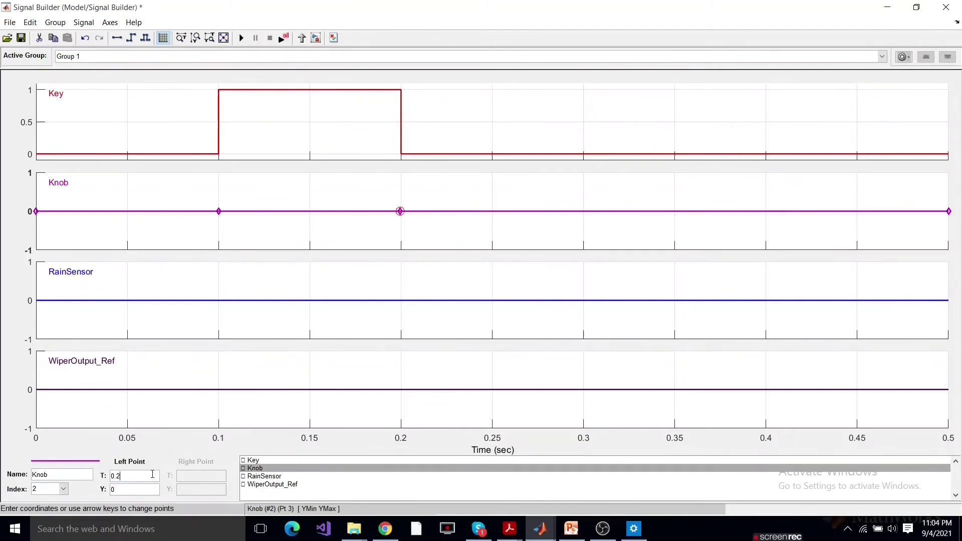
key("Return")
- Raise the Knob segment between 0.1 s and 0.2 s to a height of 1
left_click_drag(296, 212, 296, 186)
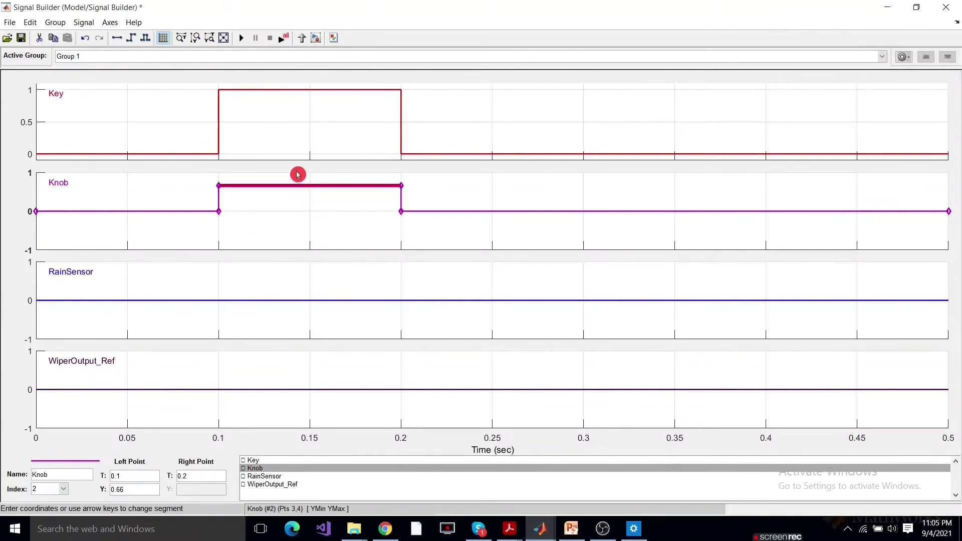
left_click(135, 487)
type("1")
key("Return")
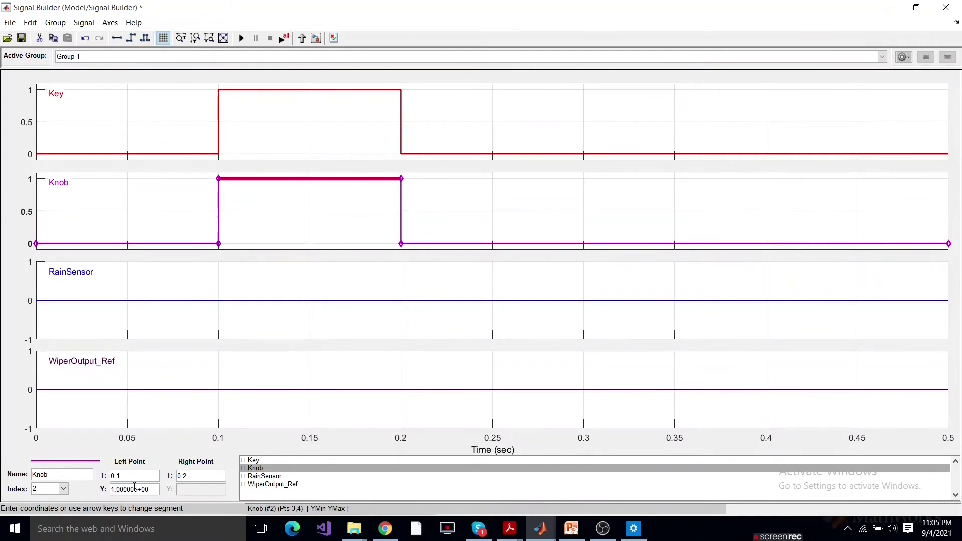
left_click(328, 217)
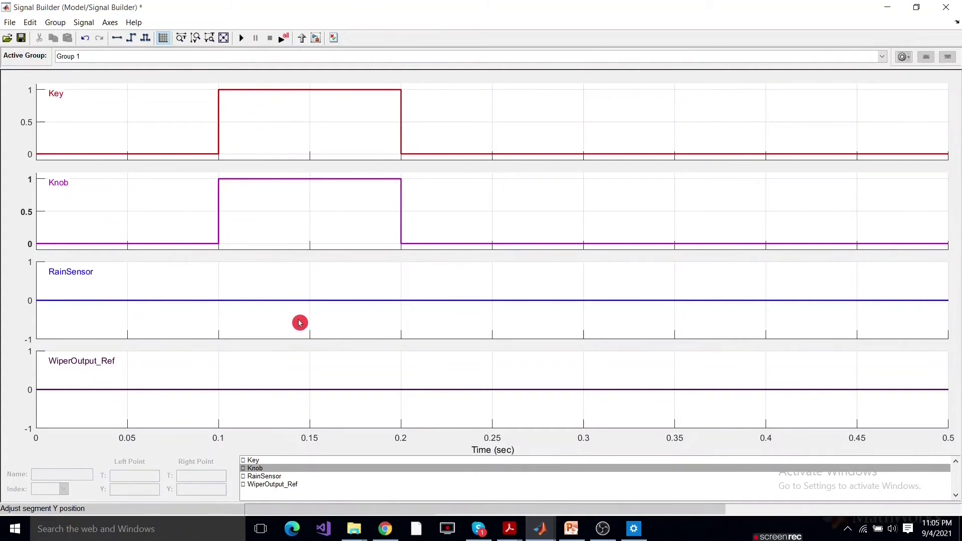
left_click(297, 394)
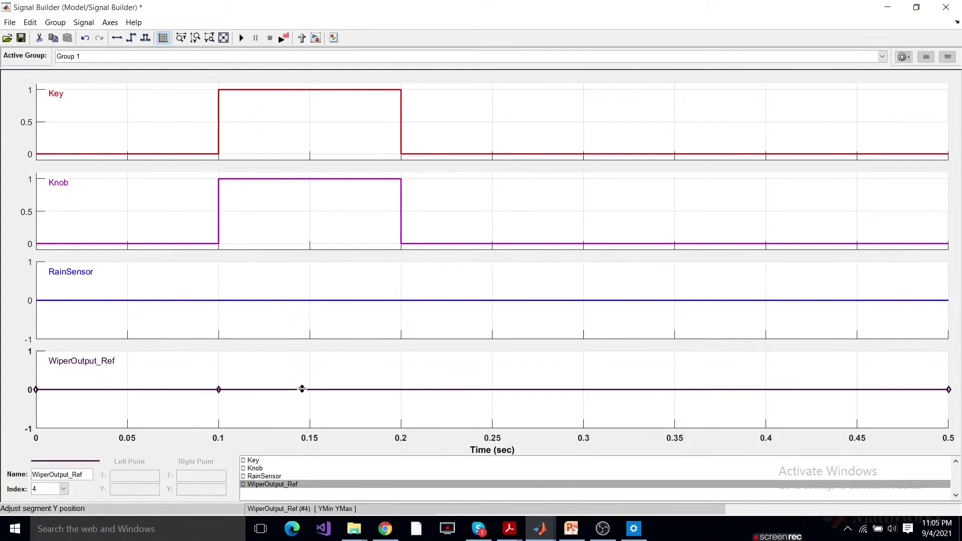
- Drag WiperOutput_Ref's 0.1–0.2 s segment up to a height of 1
left_click(401, 389)
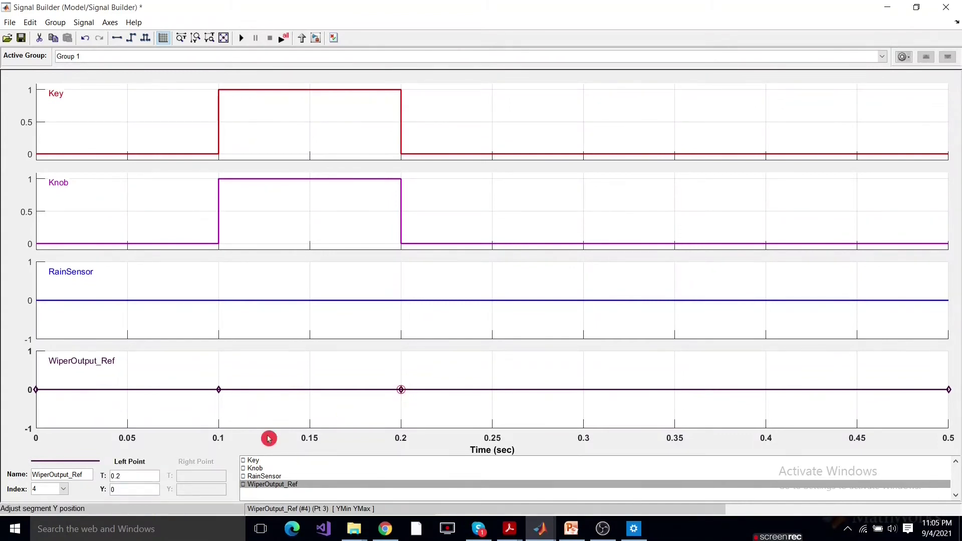
left_click_drag(279, 389, 286, 363)
left_click(288, 362)
left_click(292, 375)
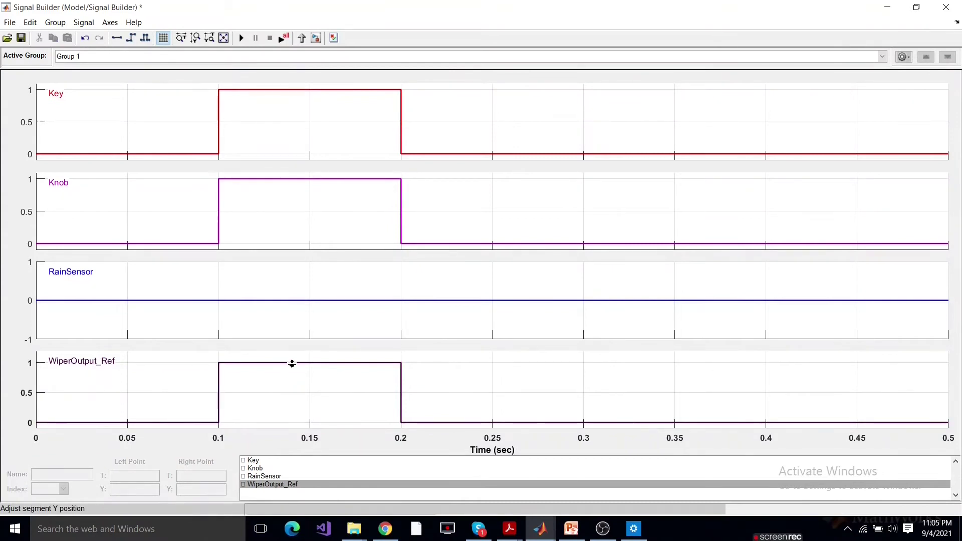
left_click(294, 367)
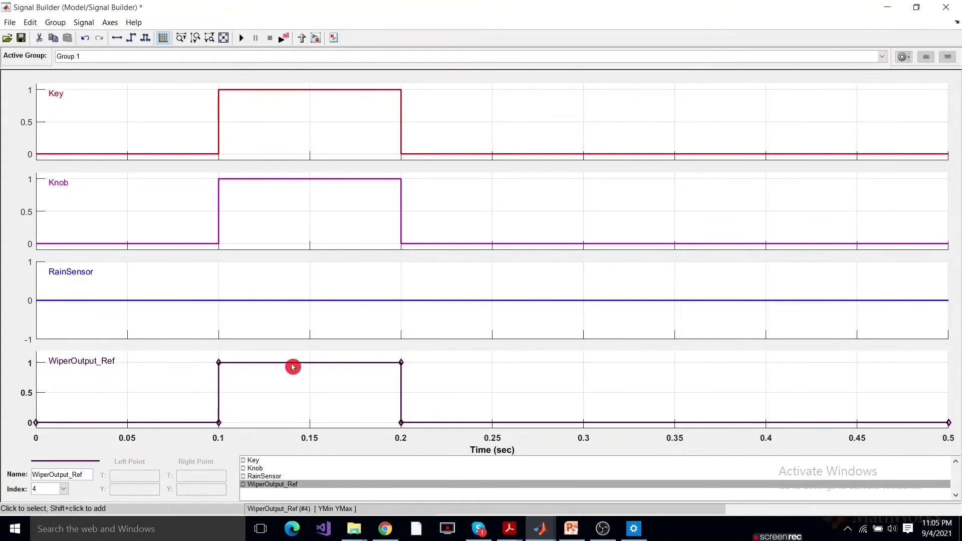
left_click(441, 379)
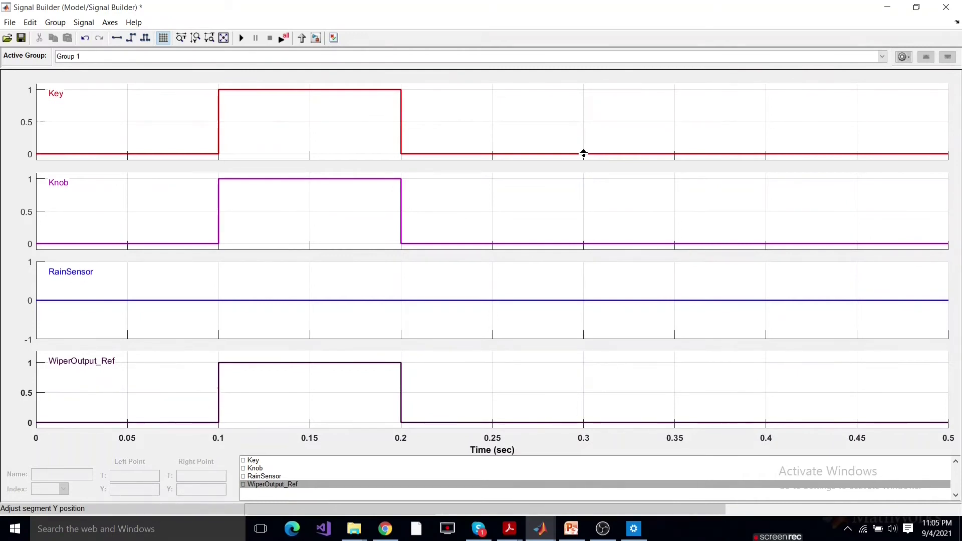
- Add a Key breakpoint at 0.3 s
left_click(584, 153)
left_click(585, 155)
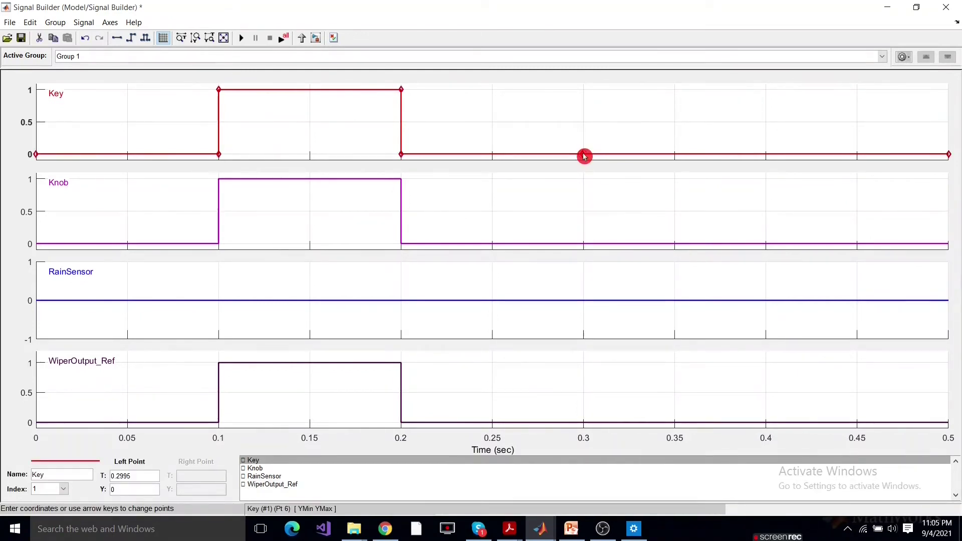
double_click(158, 476)
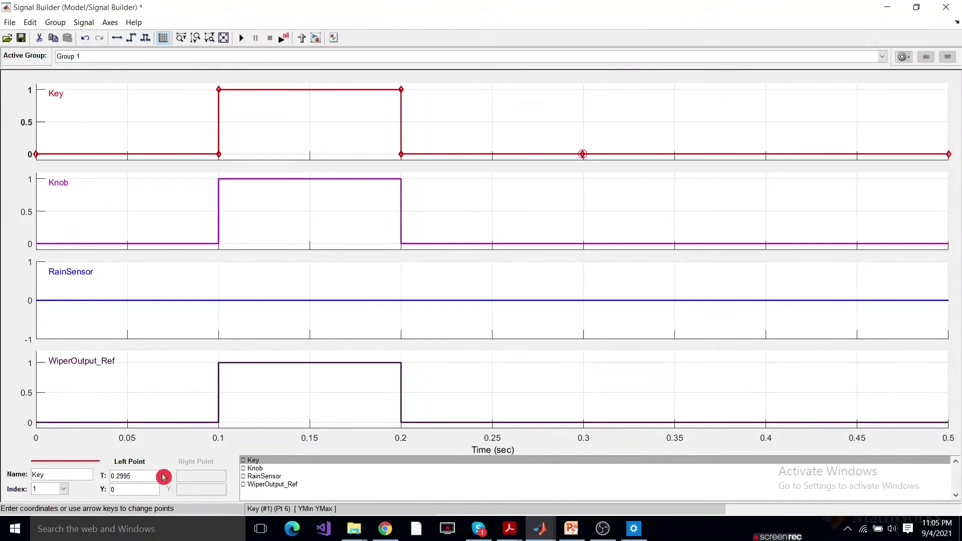
type("0.3")
key("Return")
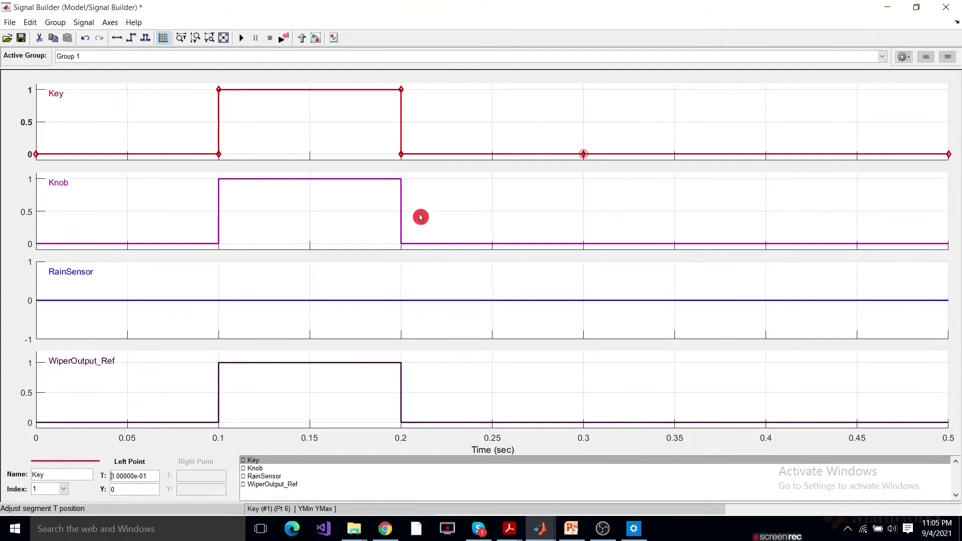
- Raise Key's 0.2–0.3 s segment to a height of 1
left_click_drag(511, 154, 511, 91)
double_click(129, 489)
type("1")
key("Return")
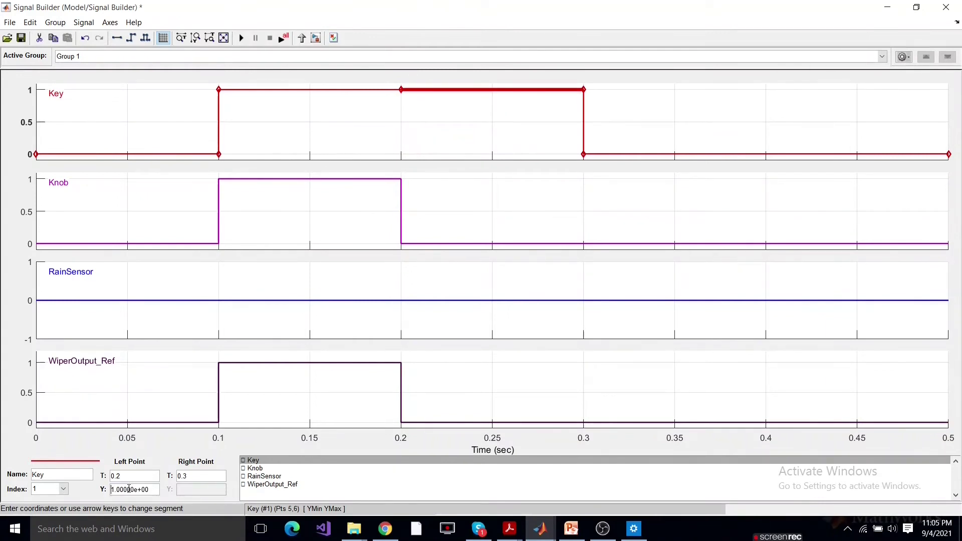
left_click(465, 297)
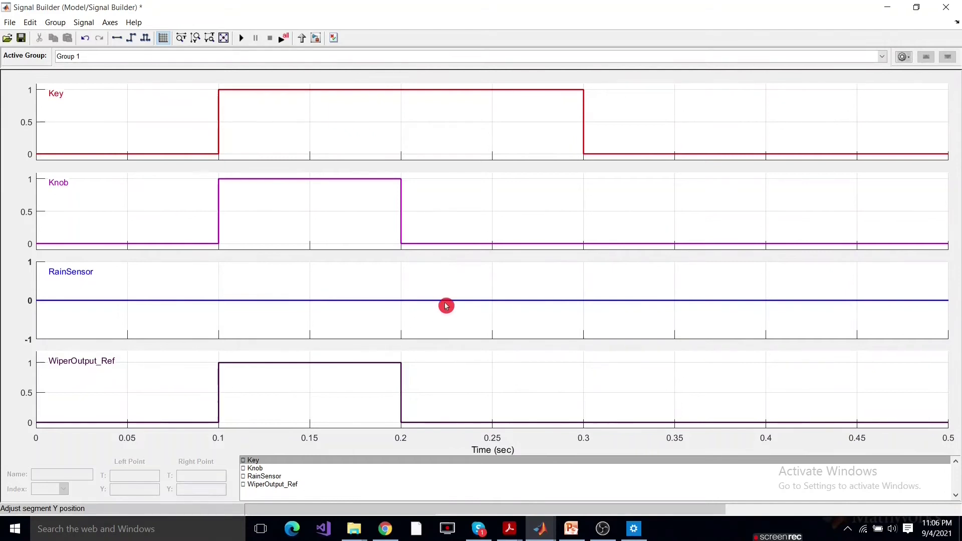
- Add RainSensor breakpoints at 0.2 s and 0.3 s
left_click(444, 301)
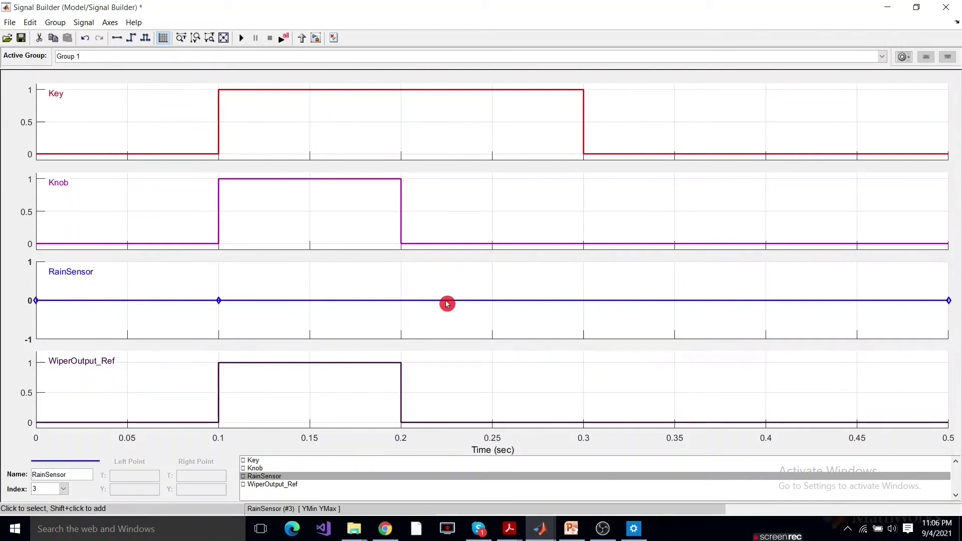
left_click(403, 303)
left_click(402, 303)
left_click(580, 306)
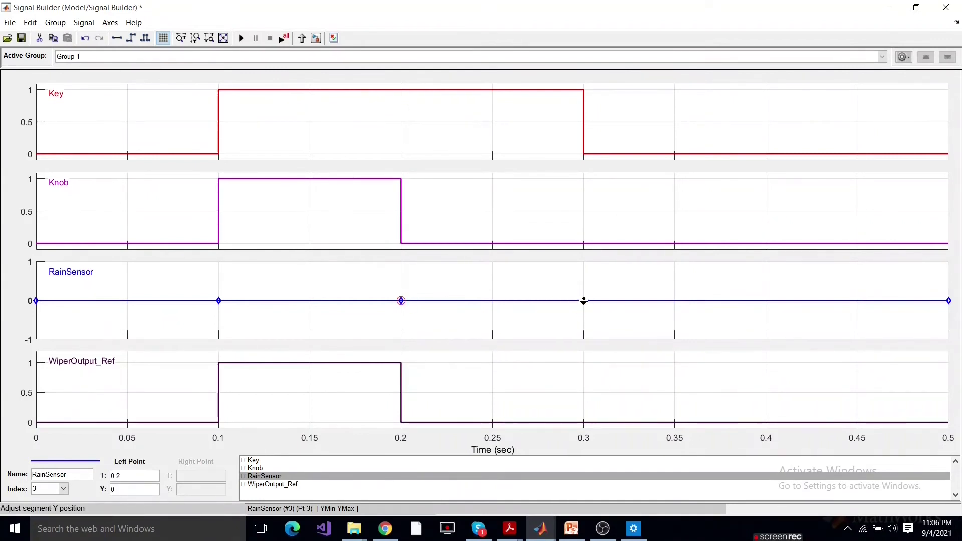
left_click(583, 301)
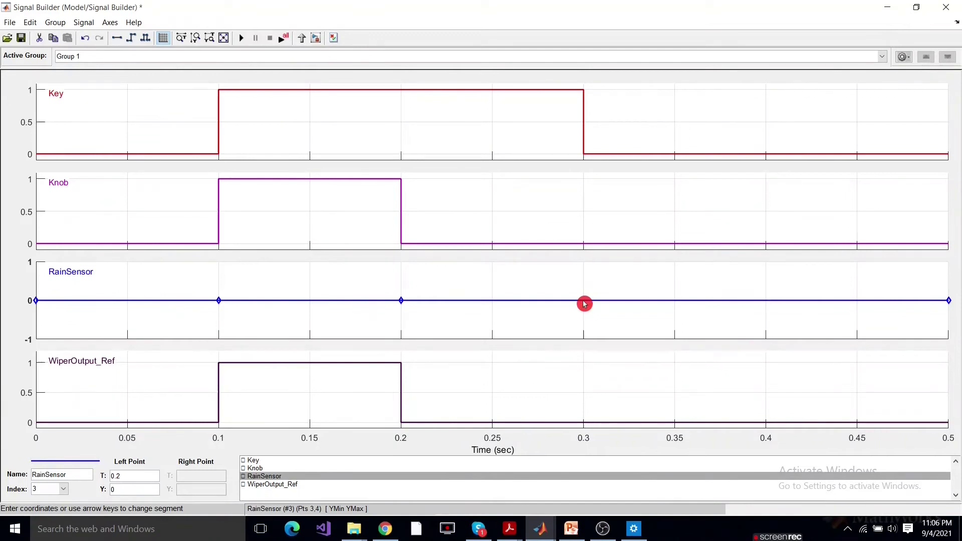
left_click(584, 300)
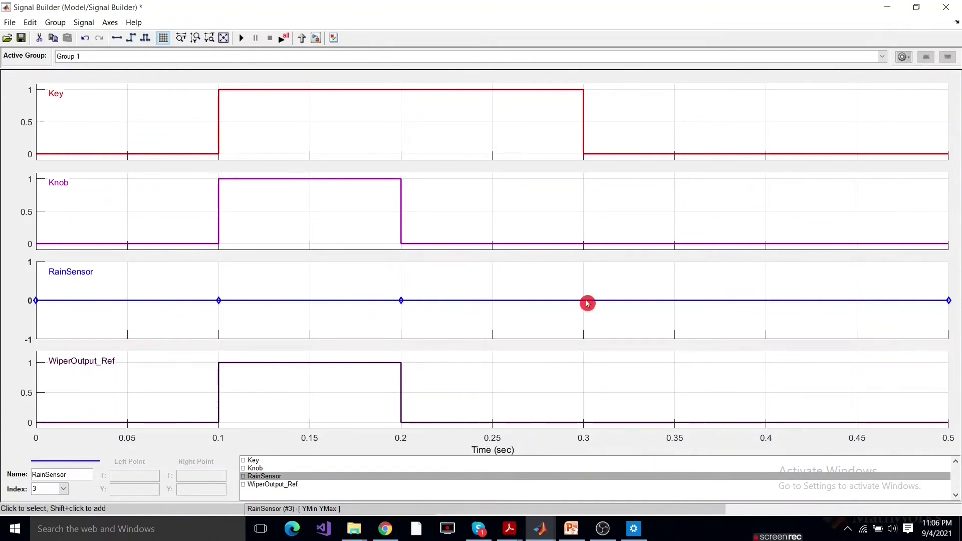
left_click(584, 300)
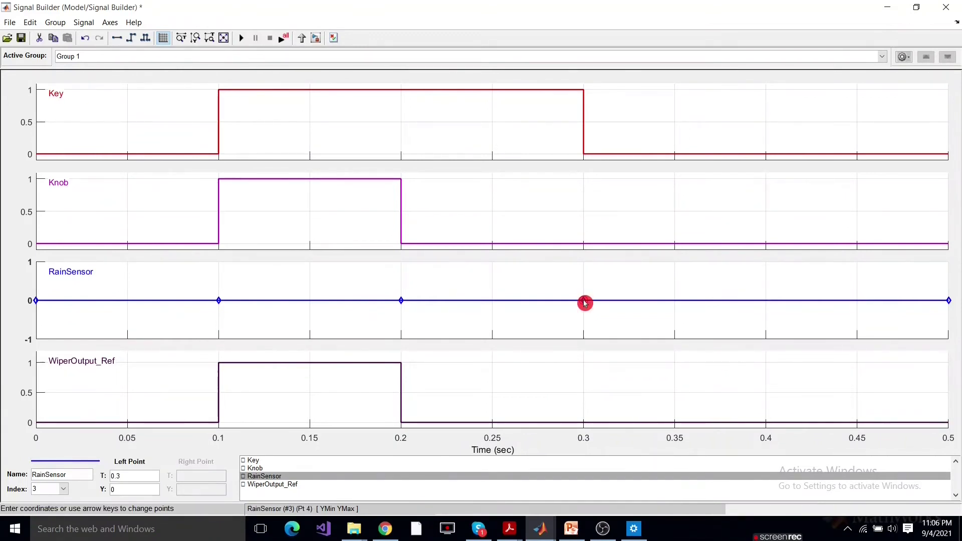
- Raise RainSensor's 0.2–0.3 s segment to exactly 1
left_click_drag(576, 301, 562, 273)
left_click(568, 266)
left_click(563, 268)
left_click(320, 394)
left_click(462, 268)
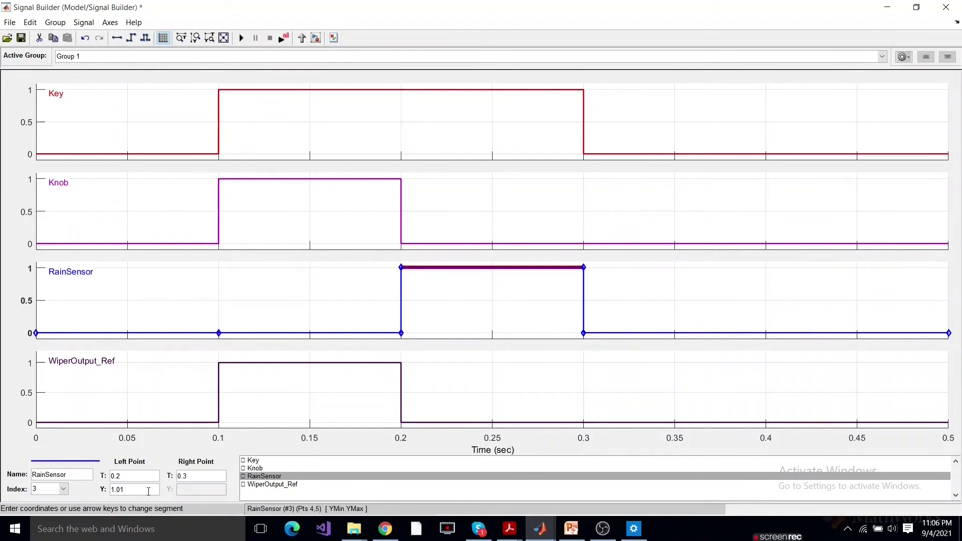
key("Return")
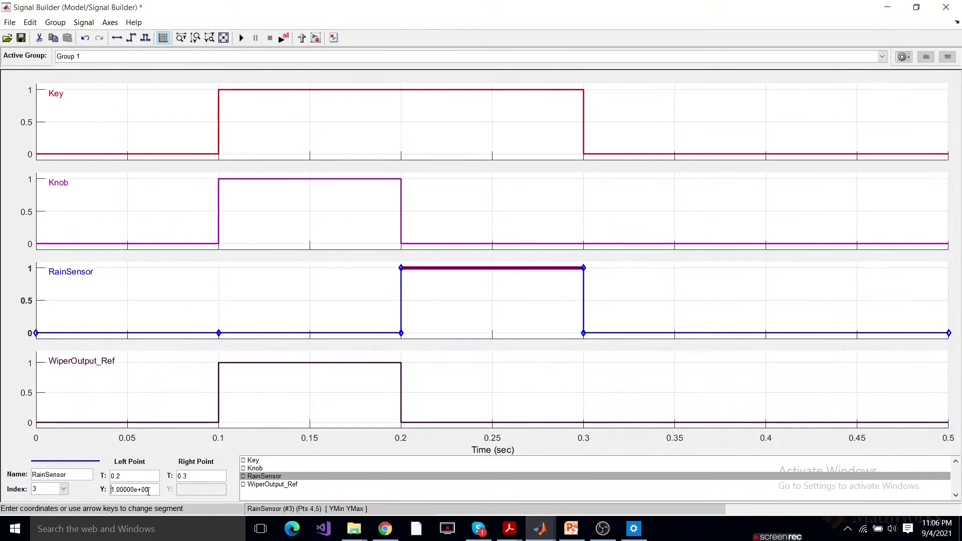
left_click(506, 383)
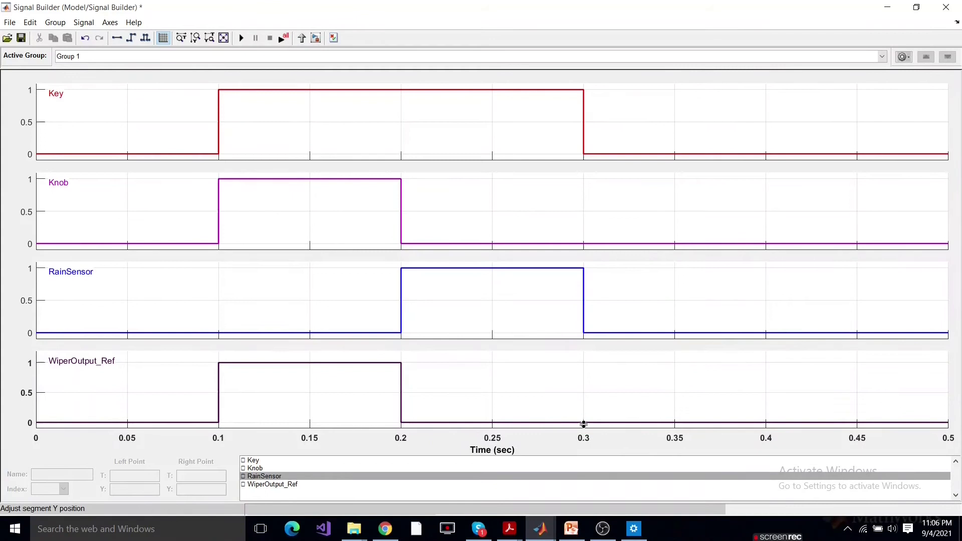
- Raise WiperOutput_Ref's 0.2–0.3 s segment to 1 so the pulse spans 0.1–0.3 s
left_click(584, 423)
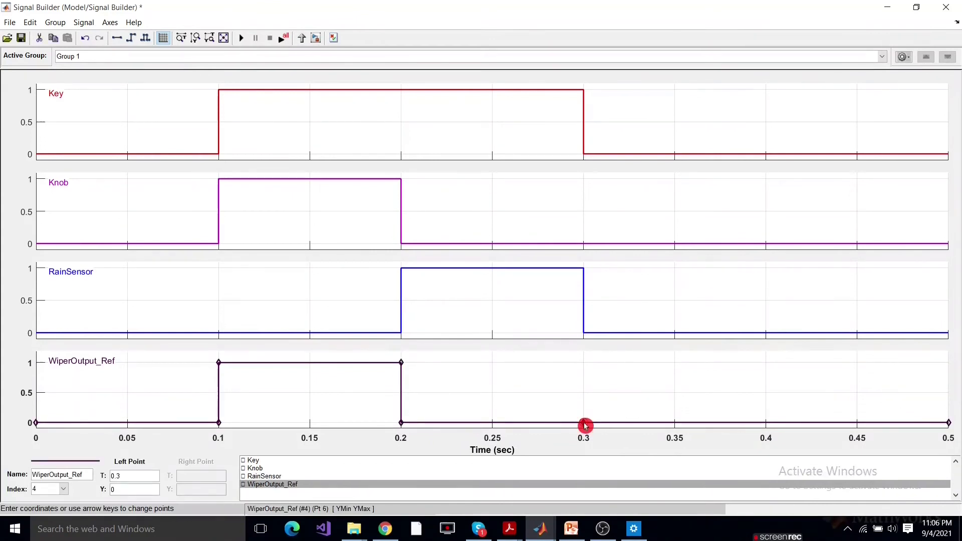
left_click_drag(583, 424, 564, 365)
left_click(539, 404)
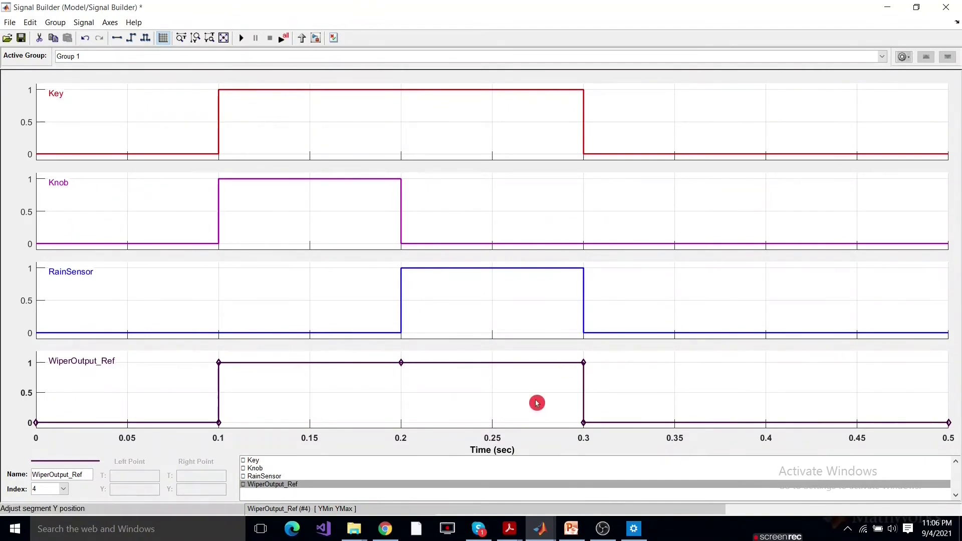
left_click(621, 301)
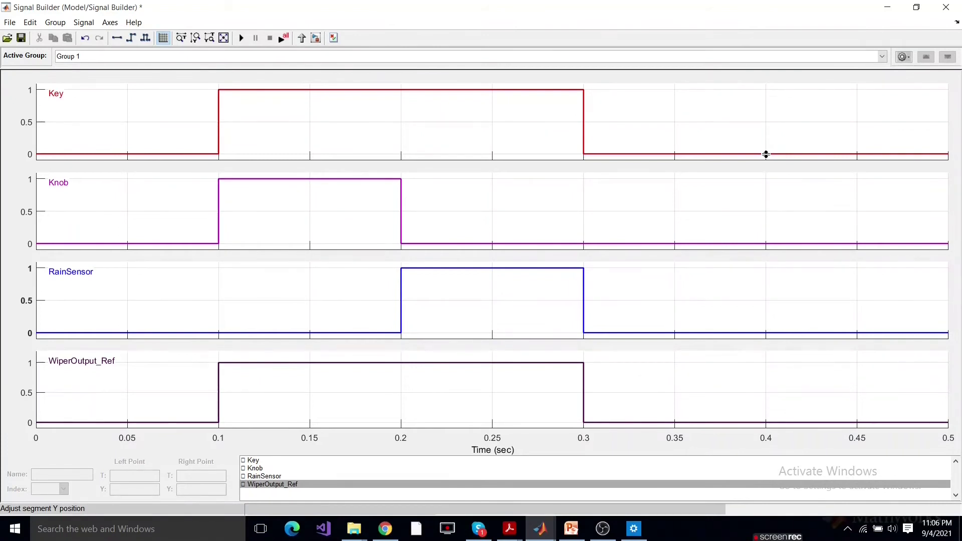
- Add a Key point at 0.4 s
left_click(765, 155)
left_click(766, 156, "shift")
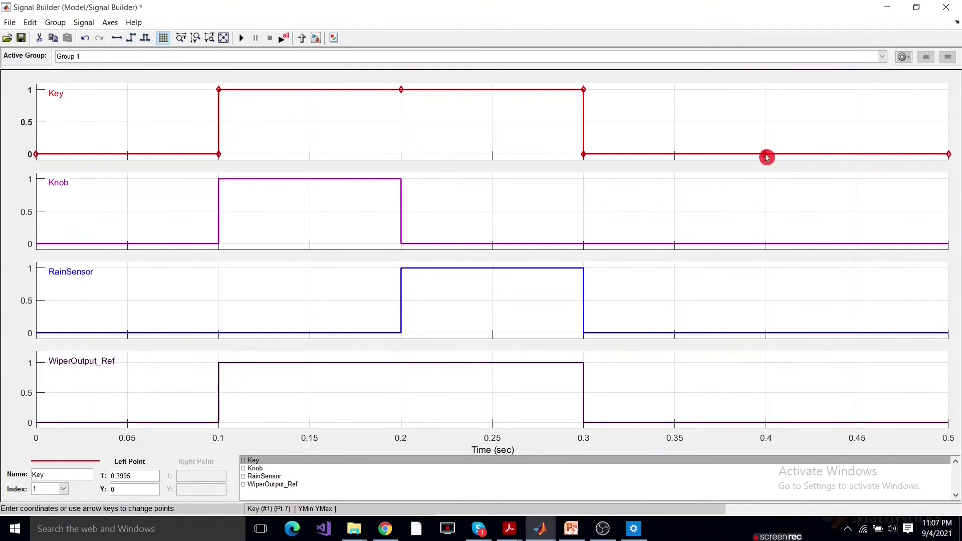
left_click(153, 476)
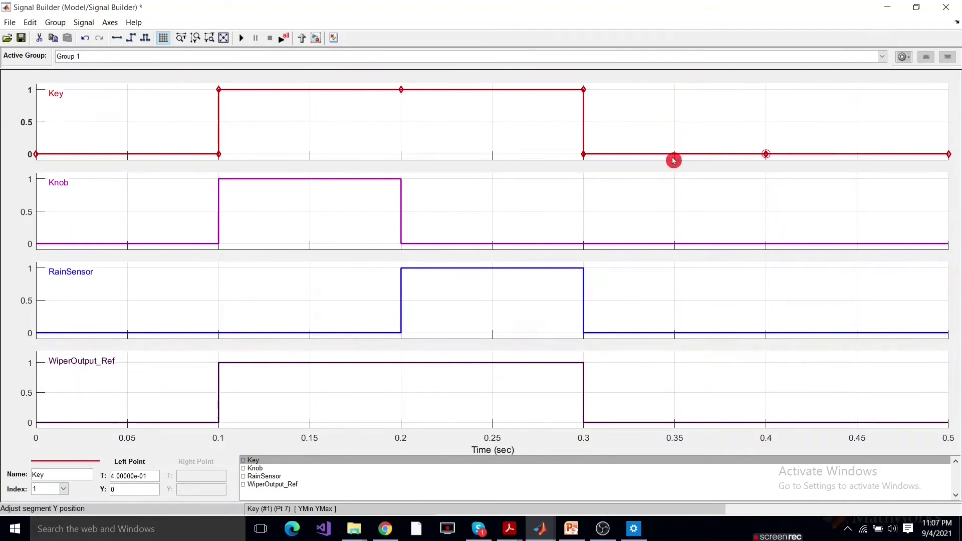
- Raise Key's 0.3–0.4 s segment to a level of exactly 1
left_click_drag(672, 154, 665, 90)
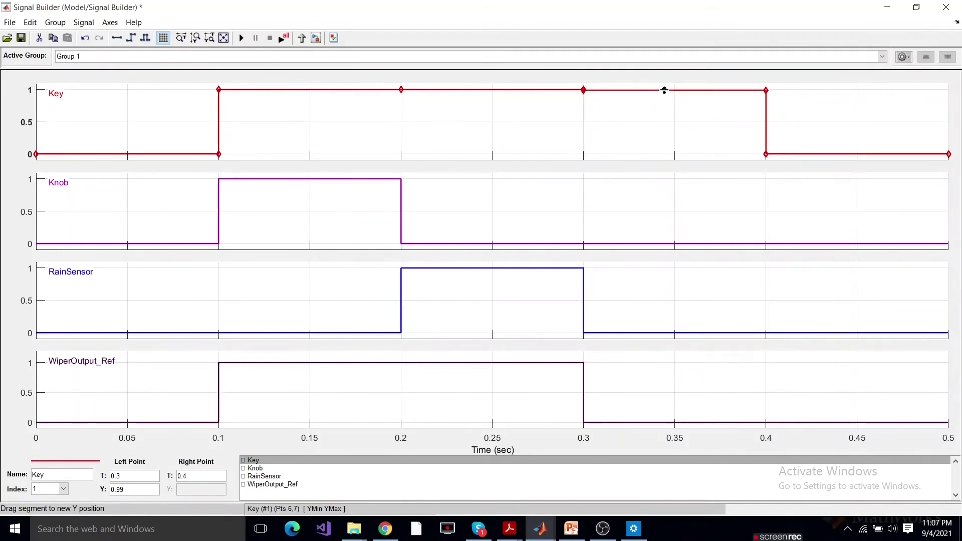
left_click(551, 184)
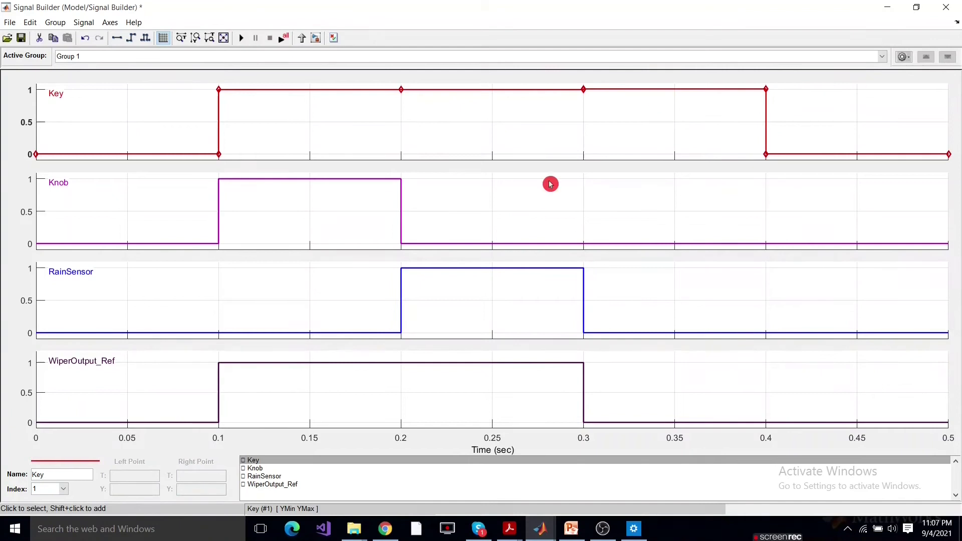
left_click(654, 89)
left_click(654, 89)
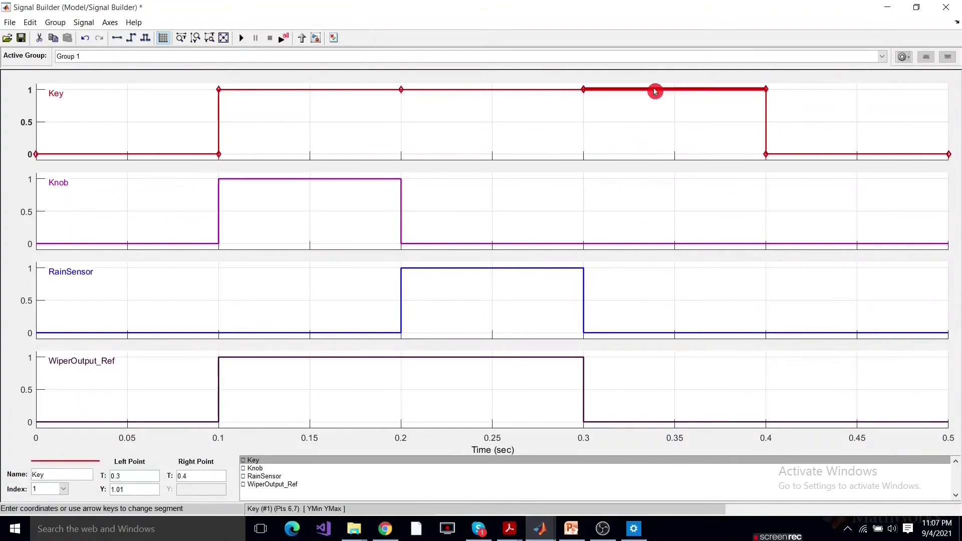
left_click(144, 493)
key("Return")
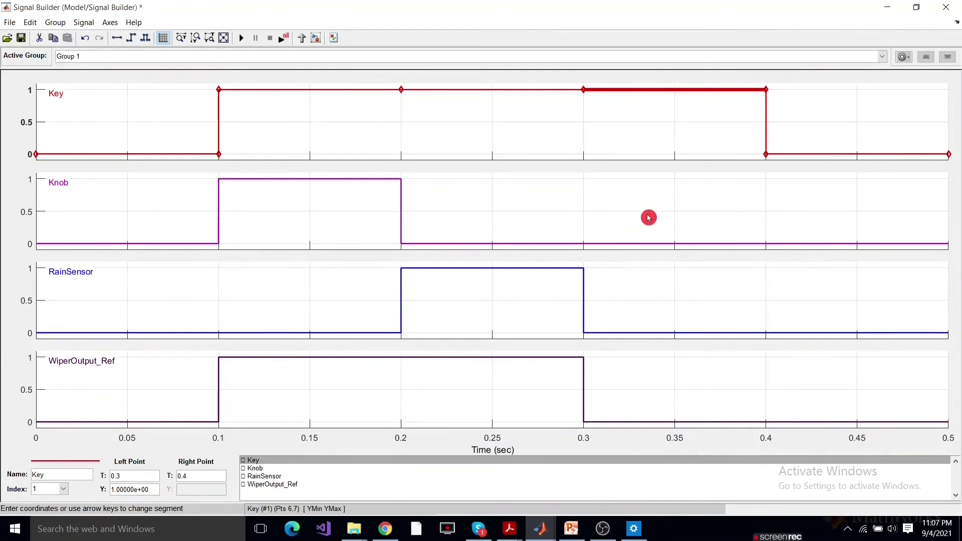
left_click(627, 244)
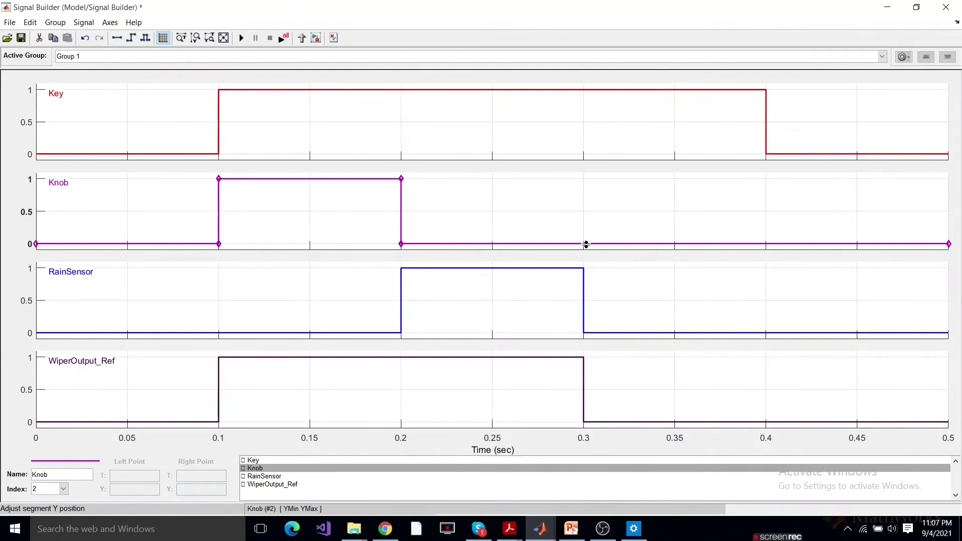
- Add a Knob breakpoint at 0.3 s
left_click(584, 245, "shift")
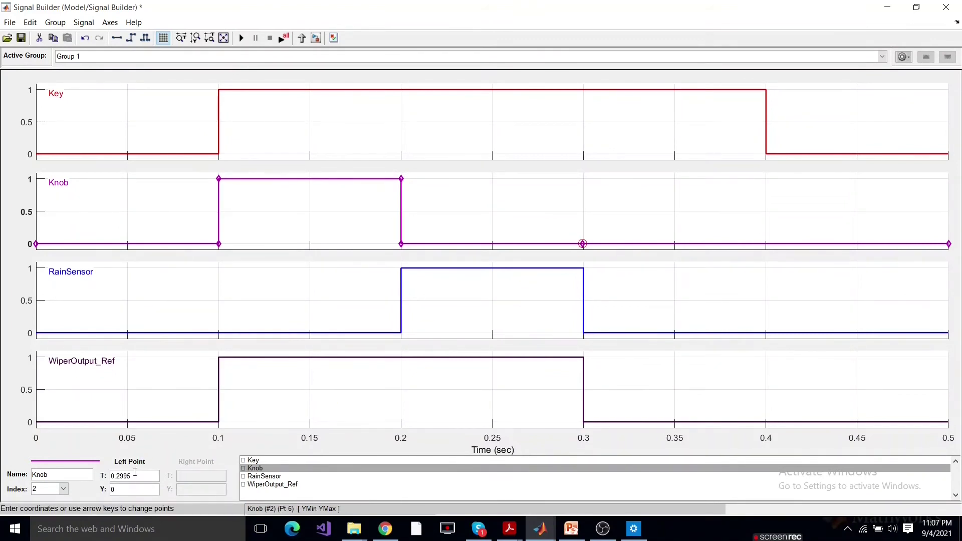
double_click(134, 475)
type("00000e-01")
left_click(763, 243)
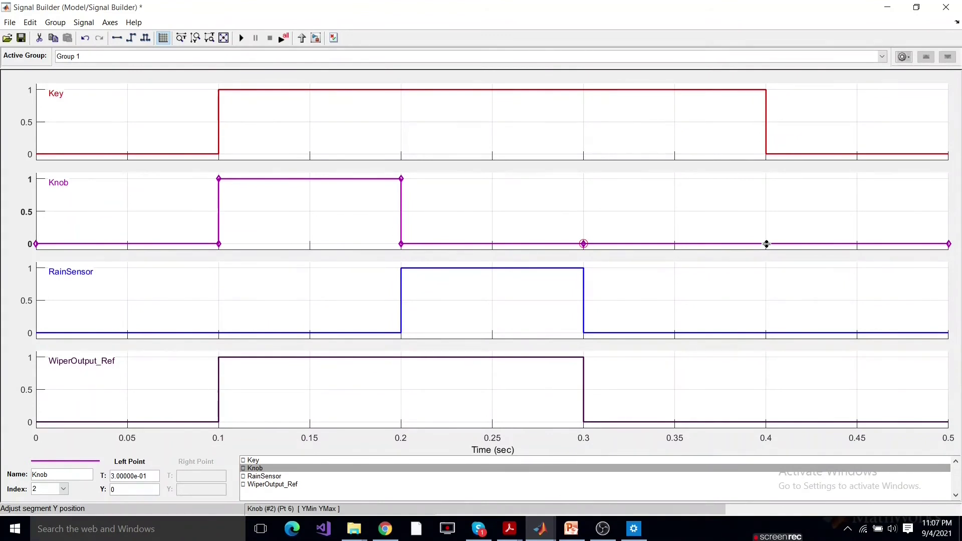
left_click(766, 244)
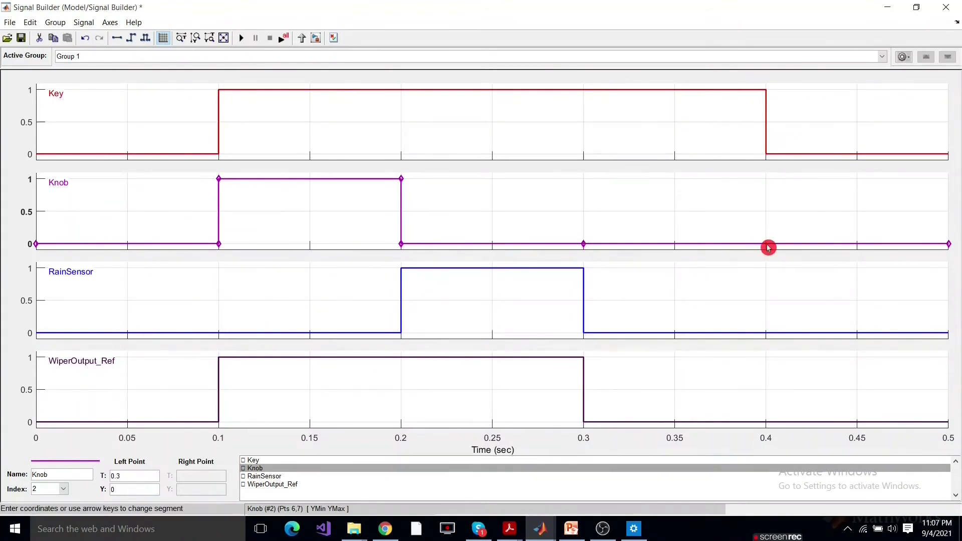
left_click(768, 239)
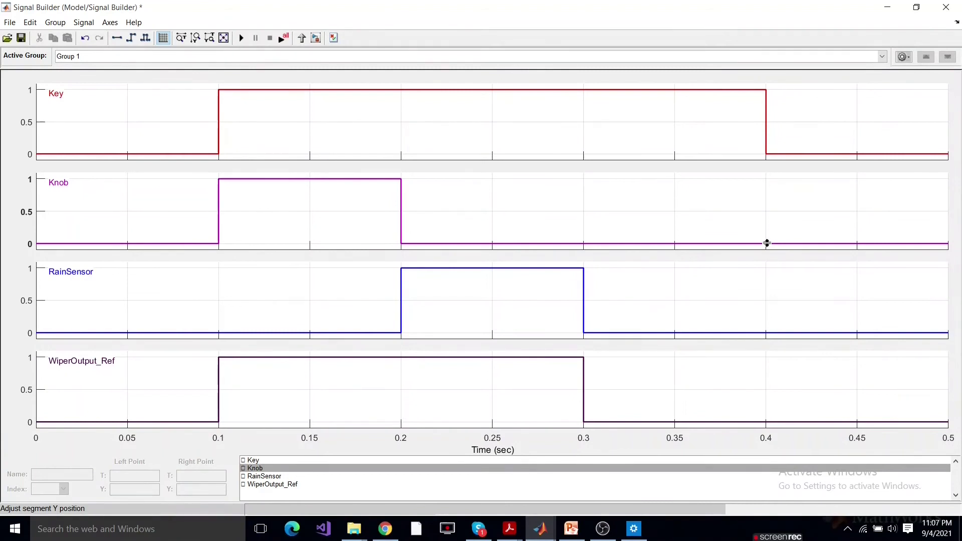
left_click(765, 244)
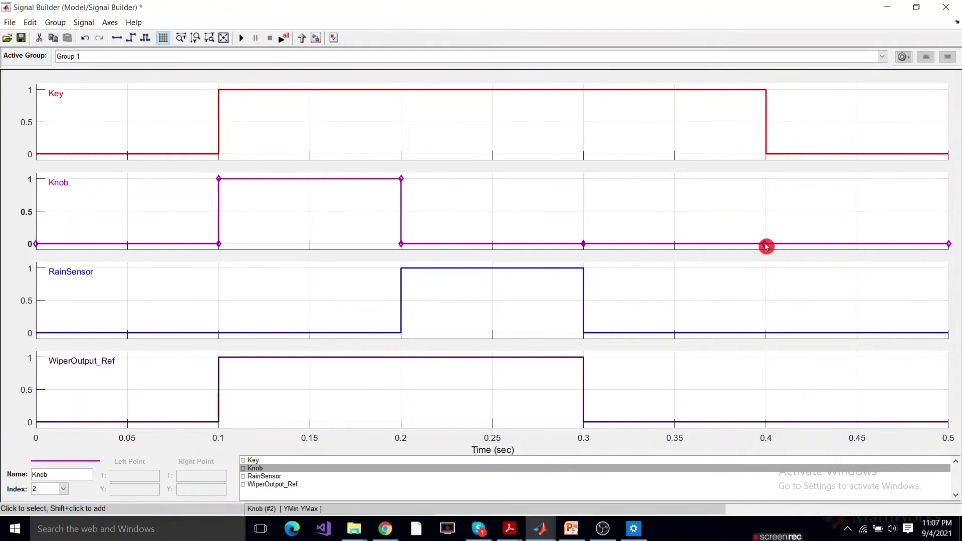
- Add a Knob point at 0.4 s and raise the 0.3–0.4 s segment to 1
left_click(766, 245)
left_click(129, 460)
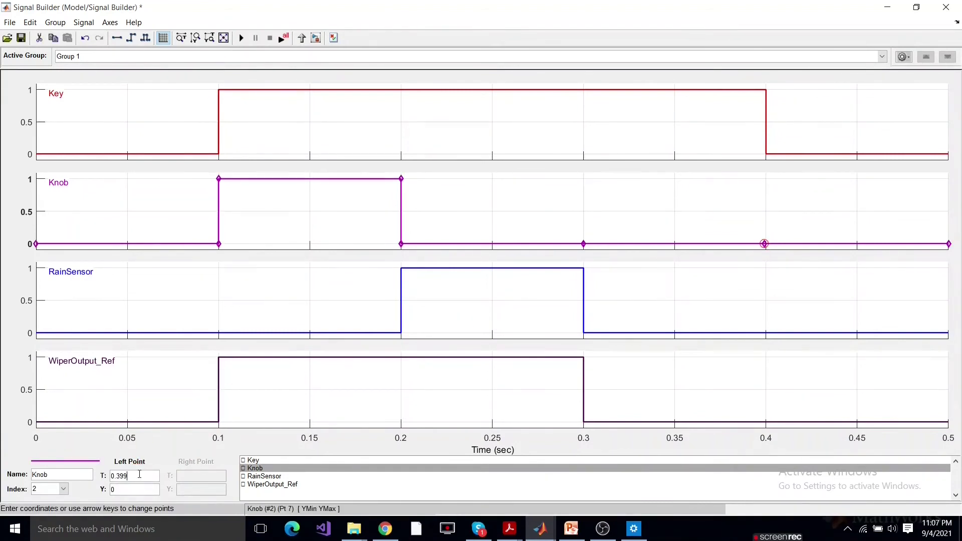
key("Return")
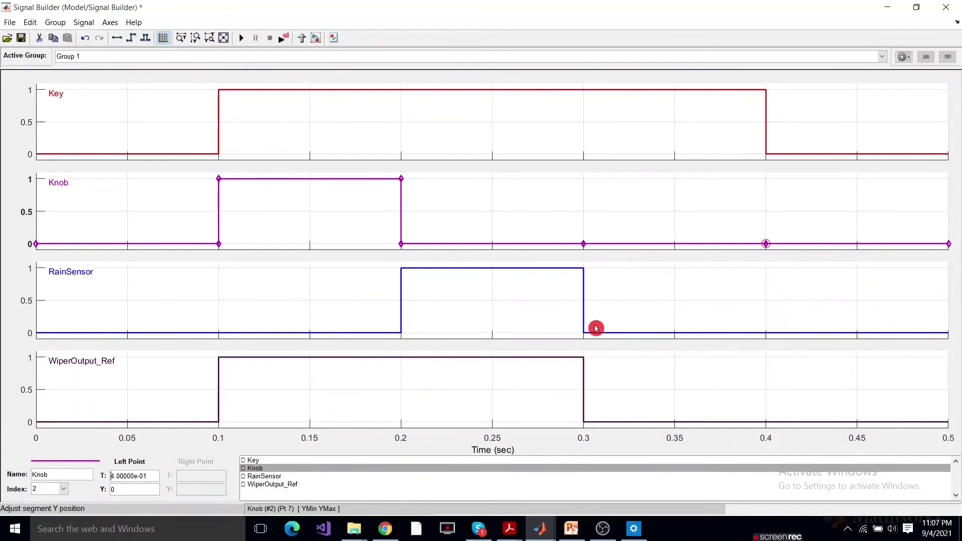
left_click(687, 245)
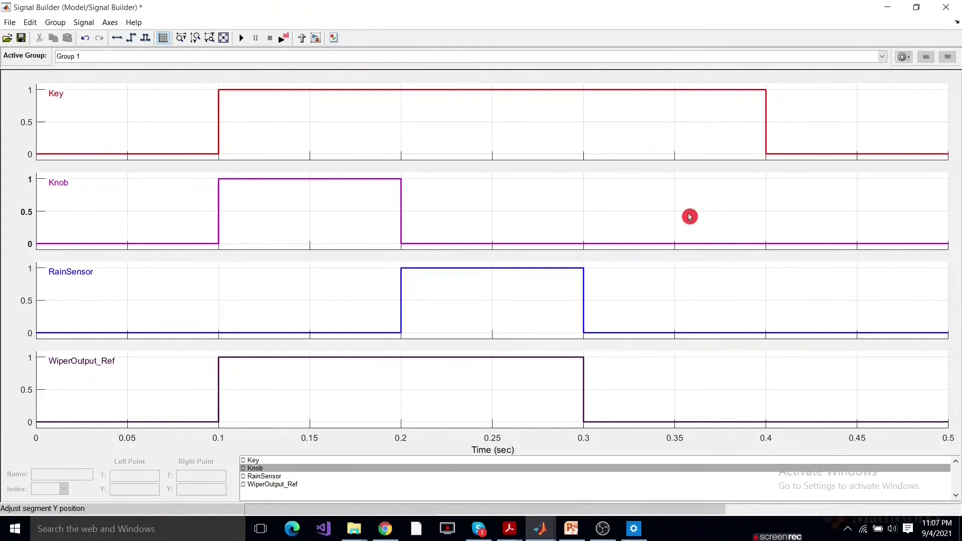
left_click_drag(689, 243, 689, 179)
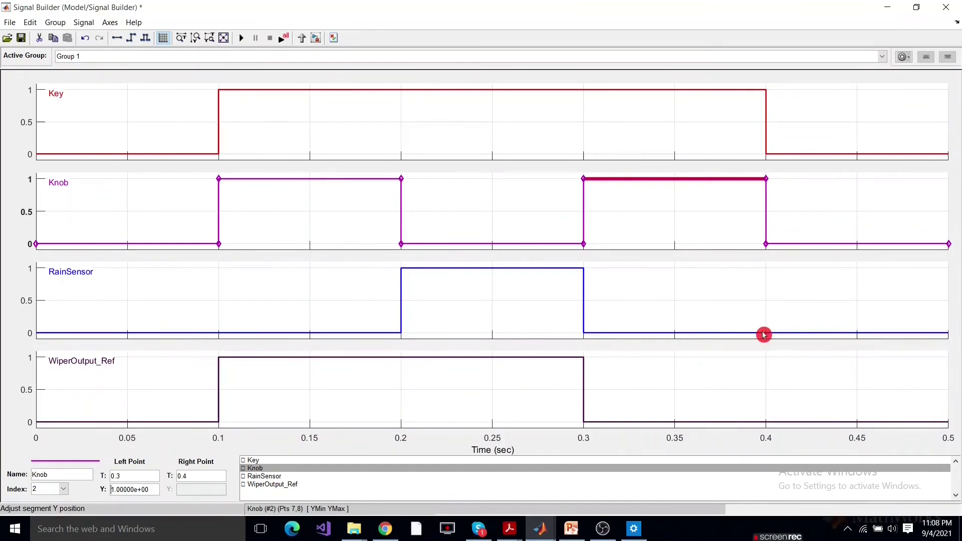
left_click(767, 334)
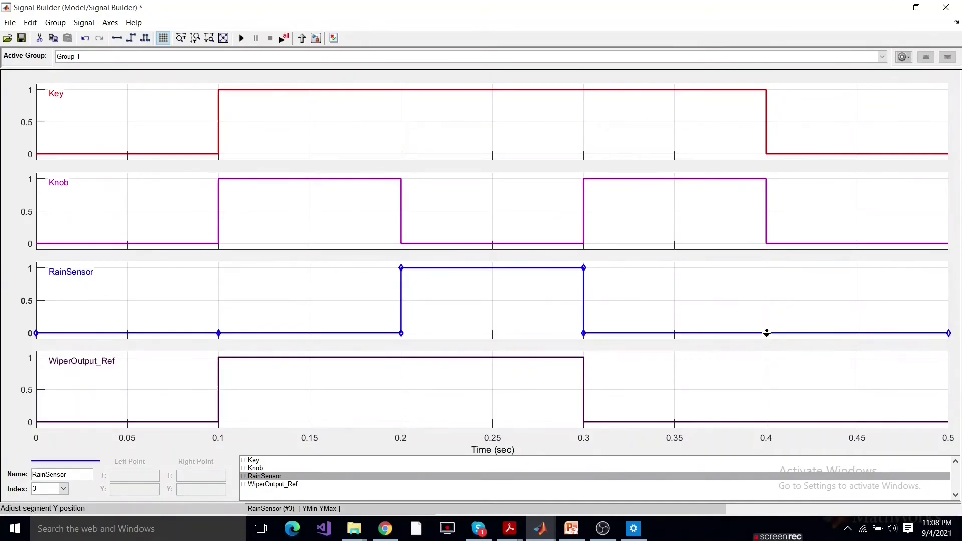
- Add a RainSensor point at 0.4 s
left_click(766, 333, "shift")
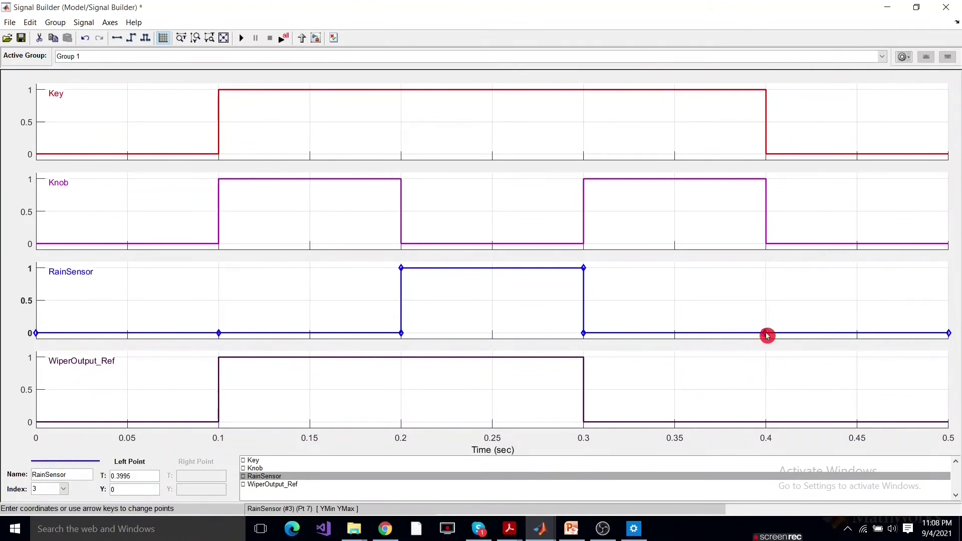
left_click(134, 474)
key("Return")
- Raise RainSensor's 0.3–0.4 s segment to exactly 1 and add a WiperOutput_Ref point near 0.4 s
left_click_drag(691, 333, 693, 268)
left_click(692, 268)
left_click(693, 269)
left_click(693, 271)
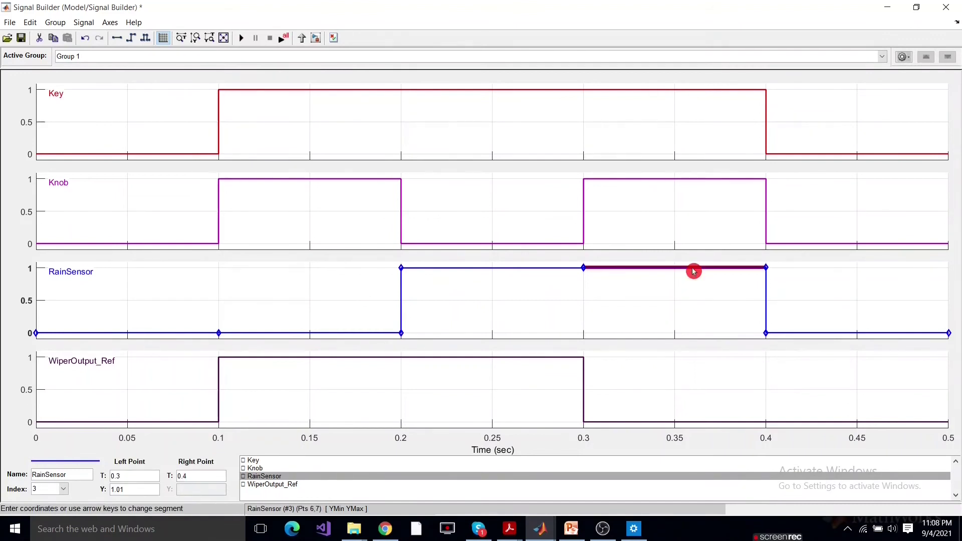
left_click(139, 489)
key("Return")
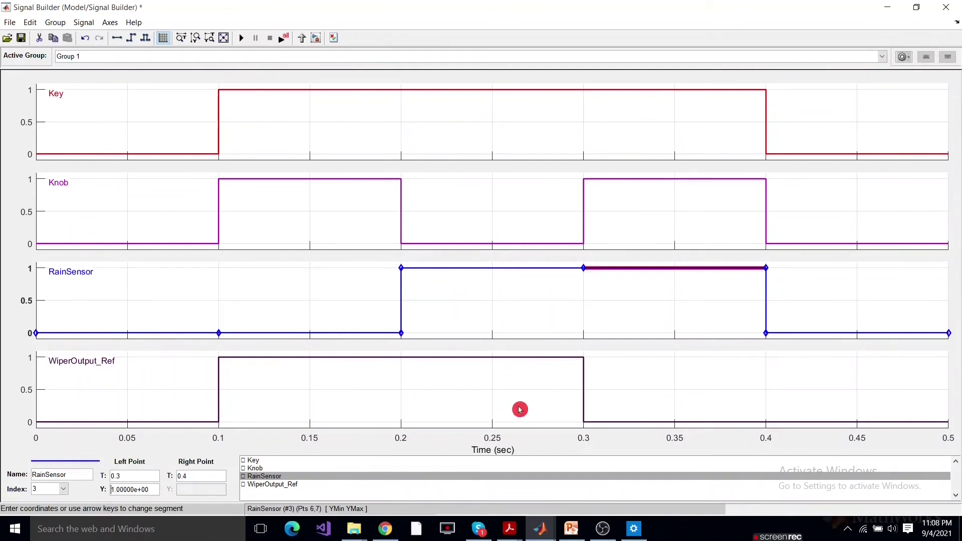
left_click(638, 316)
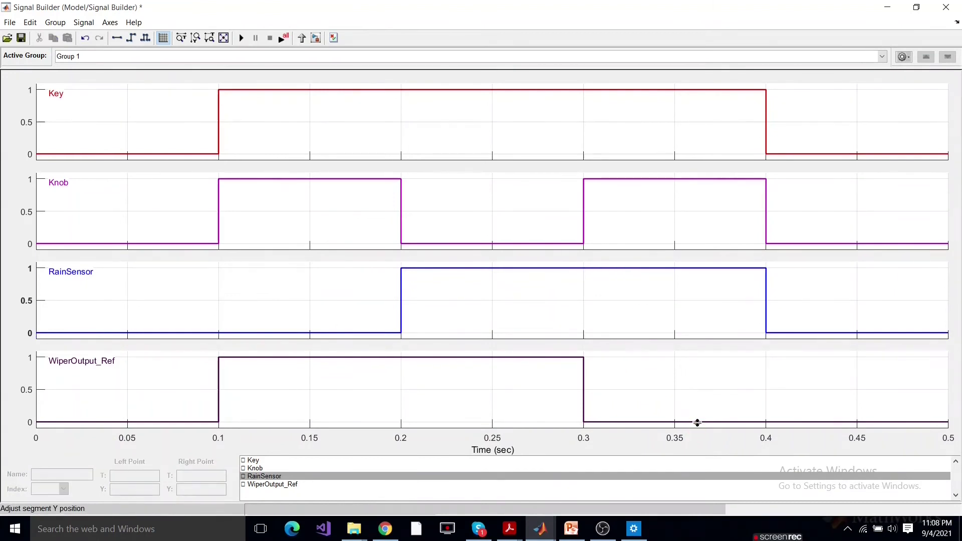
left_click(766, 422)
left_click(766, 424, "shift")
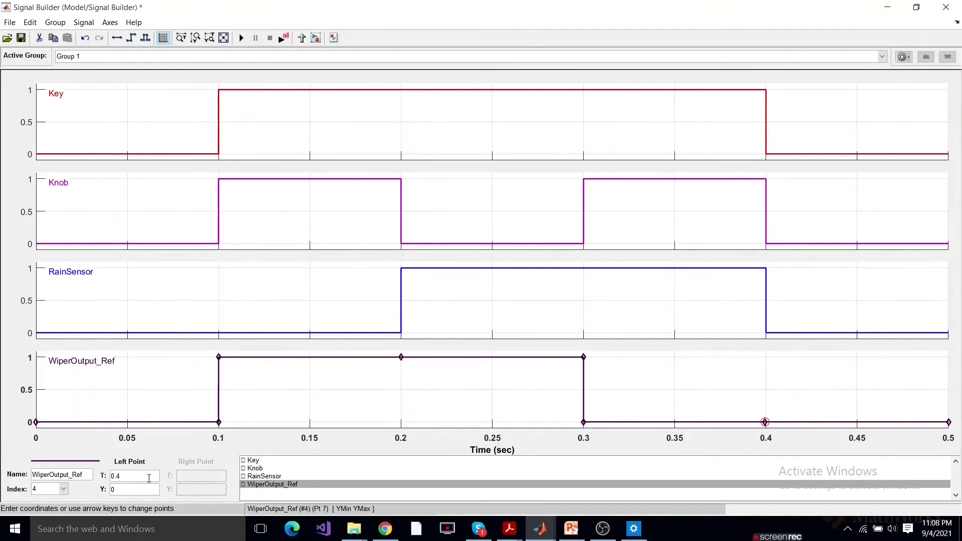
- Fix the WiperOutput_Ref point at 0.4 s and raise its 0.3–0.4 s segment to 1
key("Return")
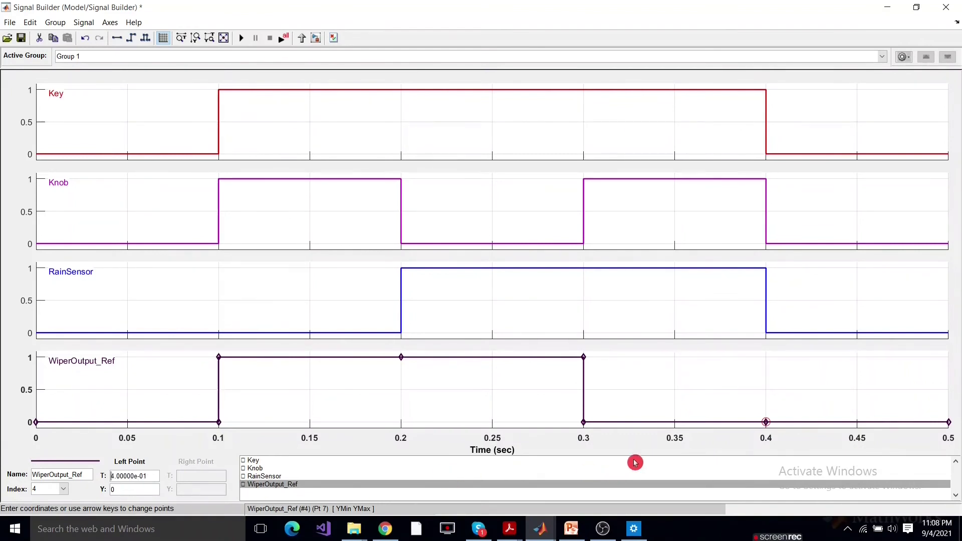
left_click_drag(672, 423, 659, 356)
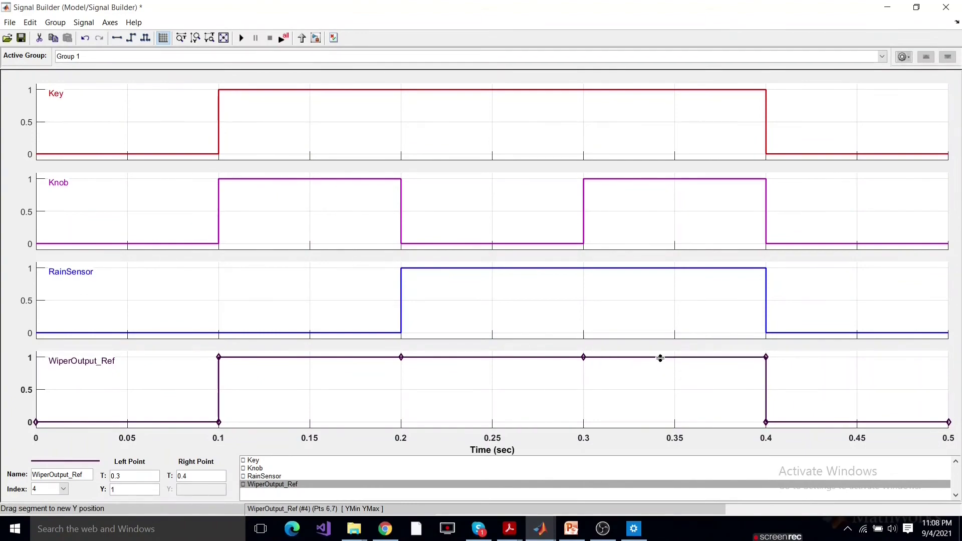
left_click(872, 155)
left_click(873, 155)
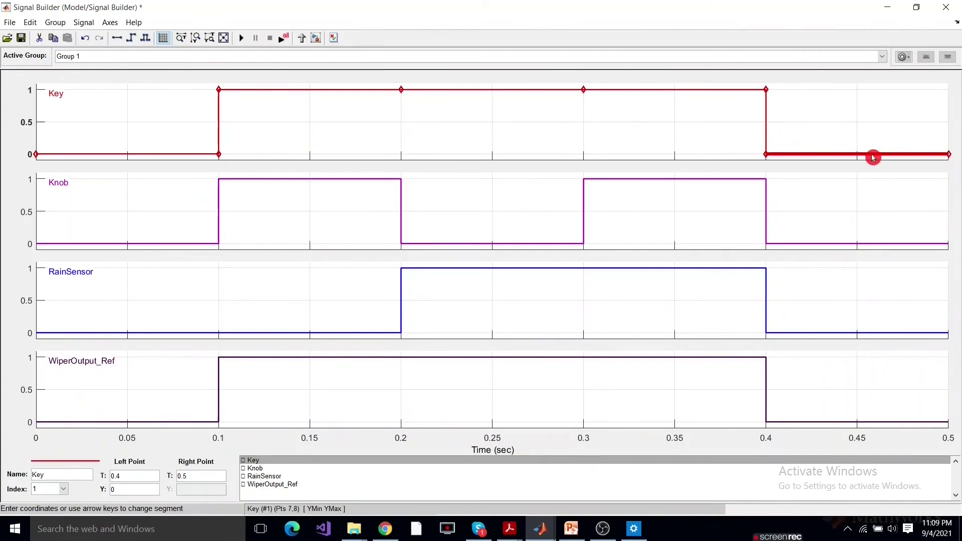
left_click(872, 157)
- Raise Key's 0.4–0.5 s segment to 1 and close the Signal Builder
left_click(874, 156)
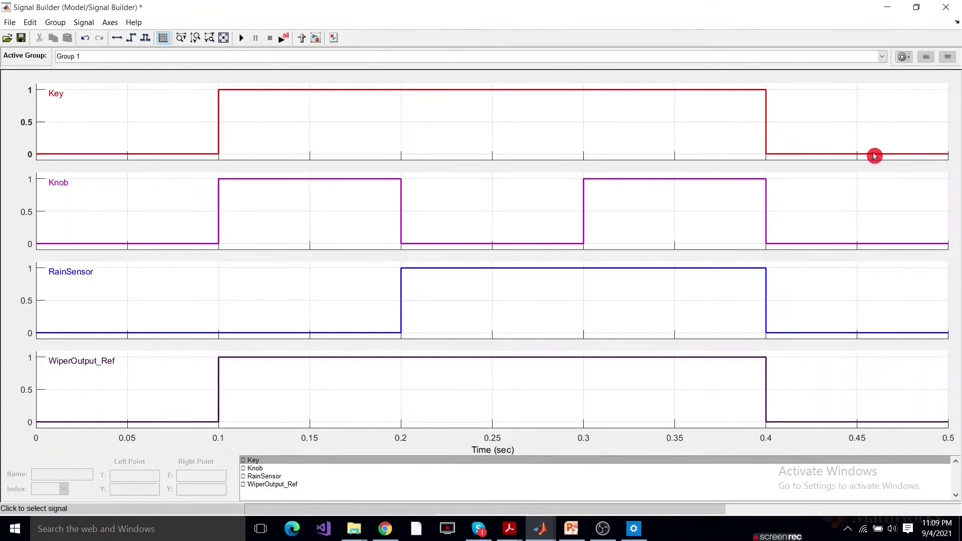
left_click_drag(872, 154, 876, 90)
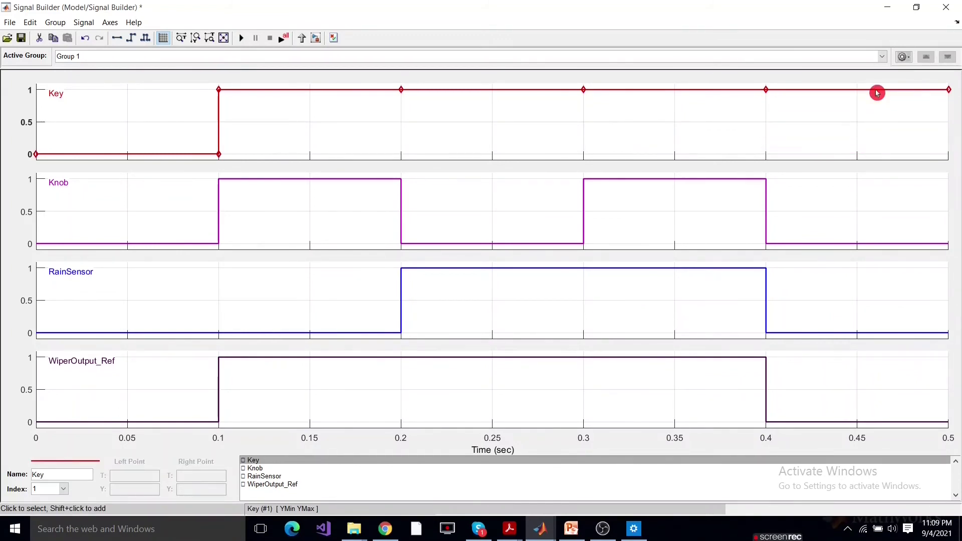
left_click(855, 244)
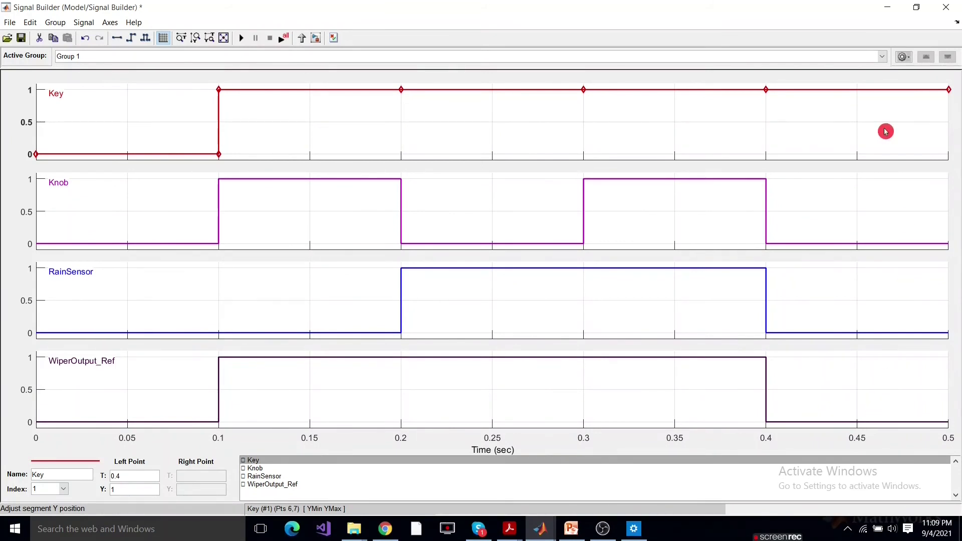
left_click(947, 7)
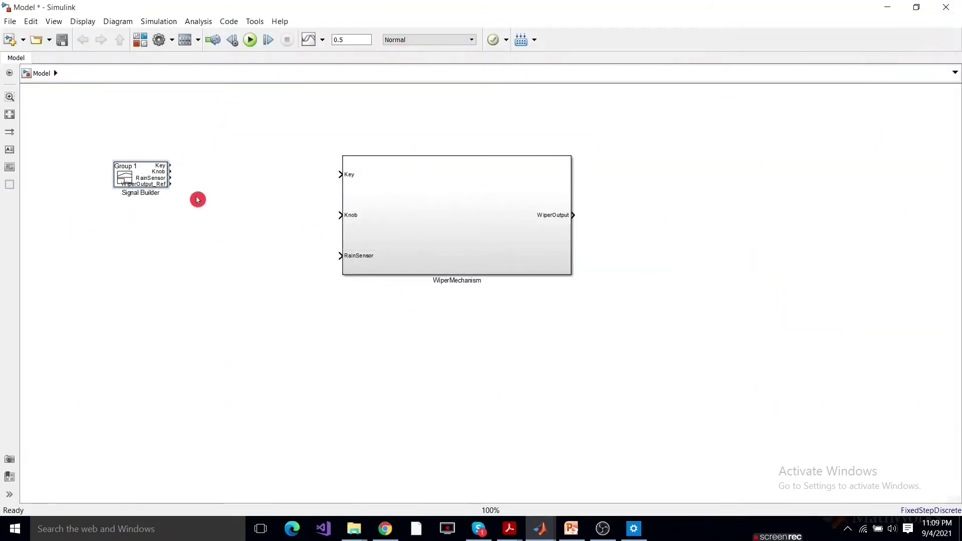
- Enlarge the Signal Builder block and wire its Key, Knob and RainSensor outputs to WiperMechanism
left_click_drag(169, 187, 236, 343)
left_click_drag(213, 305, 211, 284)
left_click_drag(239, 256, 318, 257)
left_click_drag(246, 215, 347, 210)
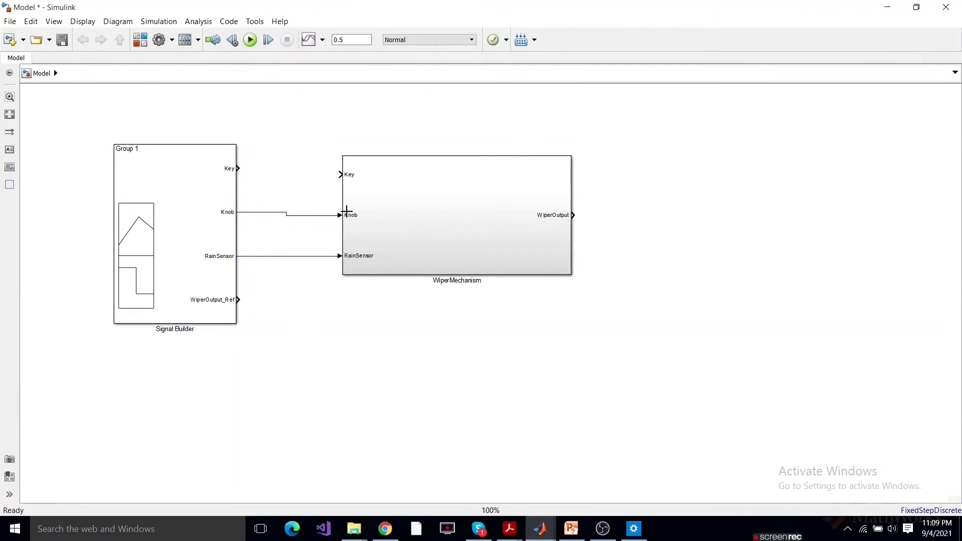
left_click_drag(275, 168, 342, 175)
- Nudge WiperMechanism and Signal Builder so the connecting lines run straight
left_click_drag(429, 219, 429, 212)
left_click(452, 337)
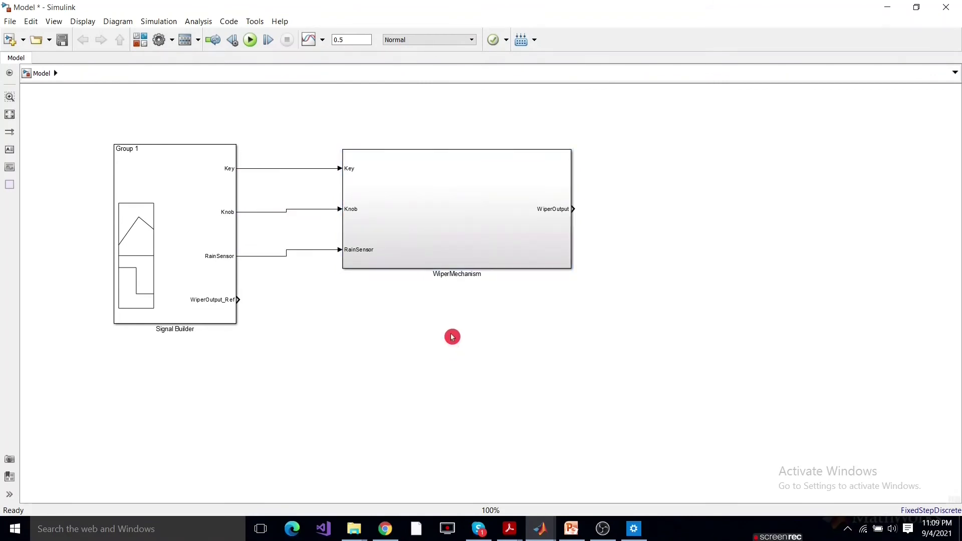
left_click_drag(217, 270, 219, 267)
left_click(444, 333)
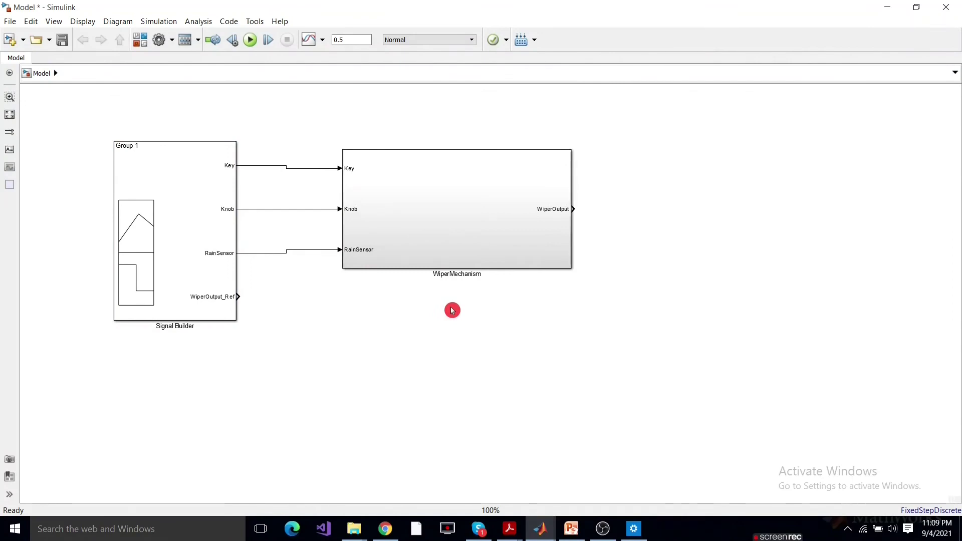
double_click(449, 311)
- Insert a Goto block beside the Signal Builder and wire its WiperOutput_Ref output into it
type("goto")
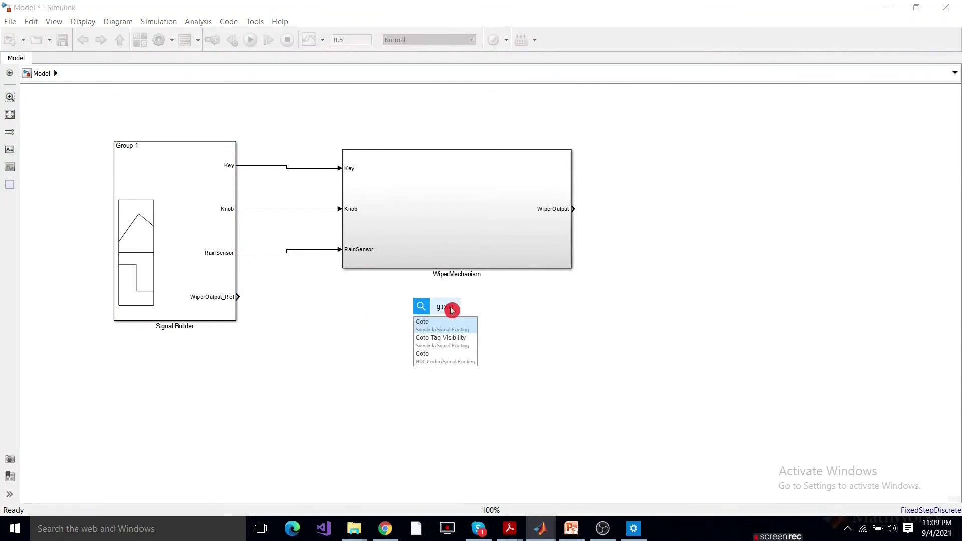
left_click(445, 324)
left_click_drag(449, 315, 320, 298)
mouse_move(303, 296)
left_mouse_down()
mouse_move(279, 299)
mouse_move(393, 309)
left_mouse_up()
left_click(328, 305)
left_click(355, 301)
- Copy the WiperOutput_Ref signal name from the Signal Builder editor
left_click(220, 306)
double_click(220, 305)
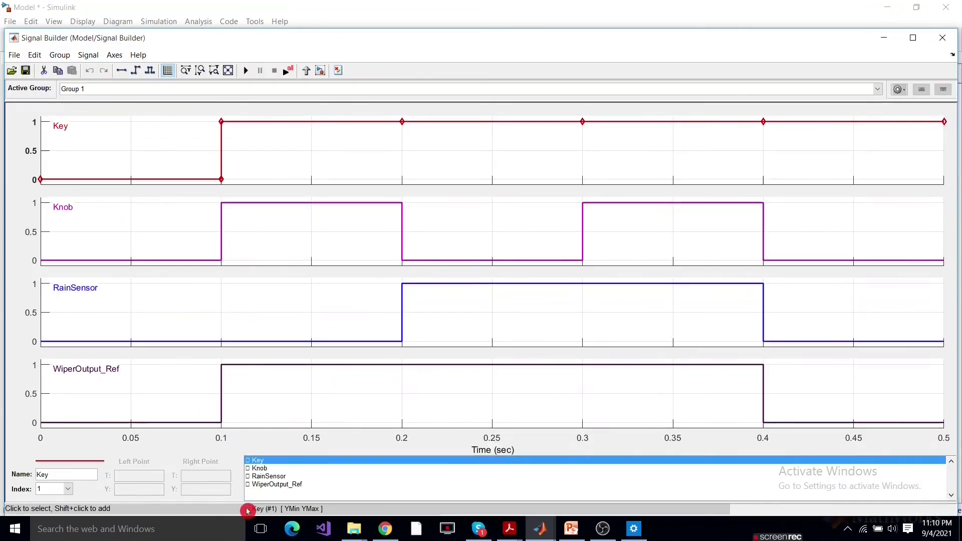
left_click(264, 484)
double_click(70, 473)
key("ctrl+c")
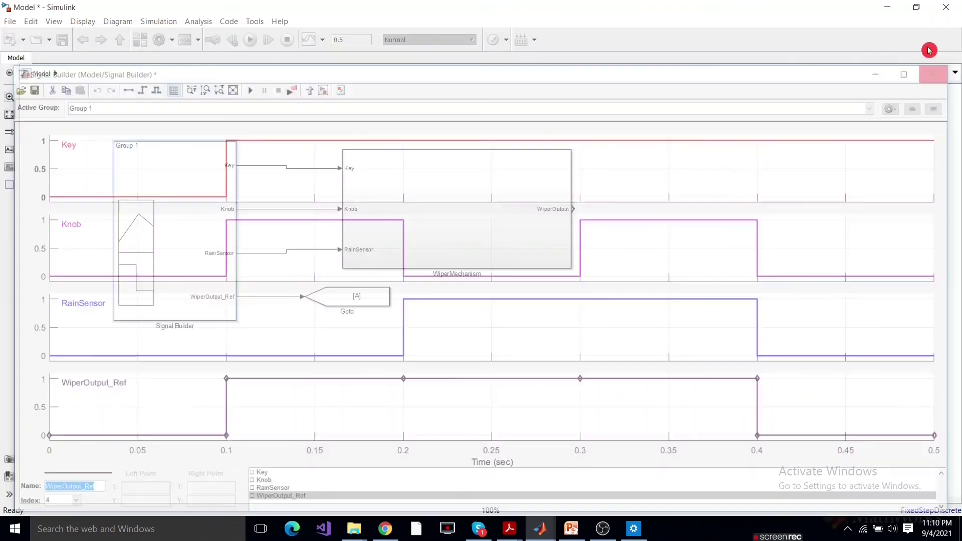
left_click(942, 37)
left_click(358, 318)
- Replace the Goto block's default tag A with WiperOutput_Ref and apply it
double_click(356, 313)
double_click(568, 346)
key("ctrl+v")
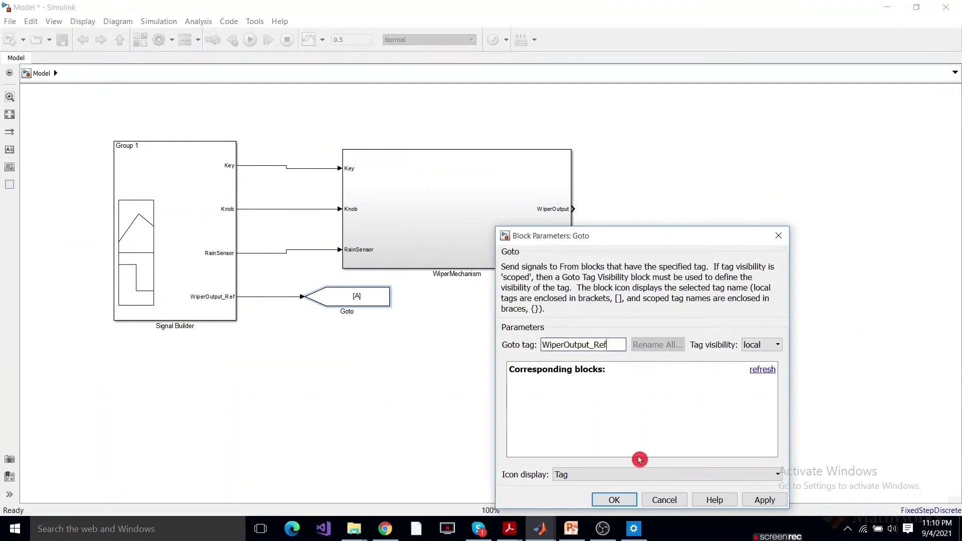
left_click(752, 503)
- Add a second Goto block at WiperMechanism's WiperOutput port
left_click(623, 500)
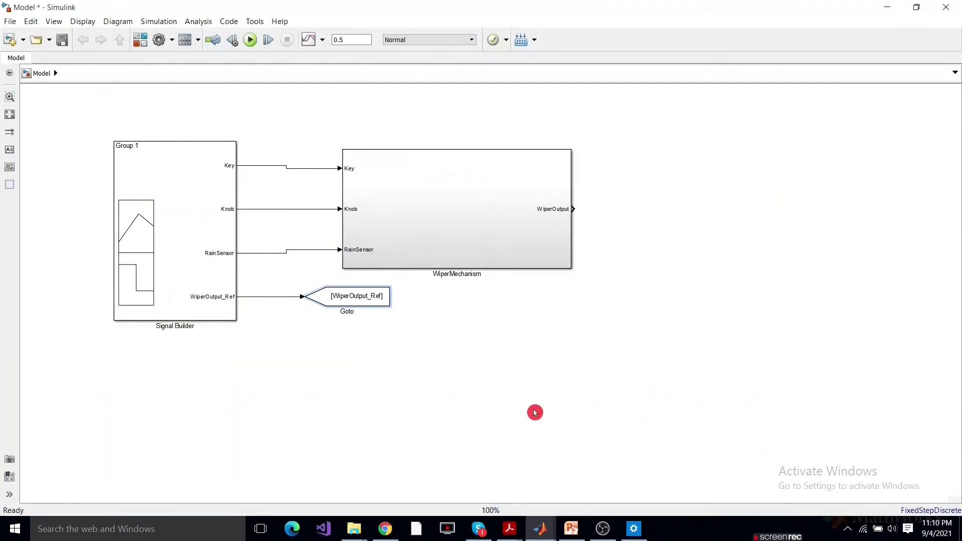
double_click(599, 226)
type("goto")
key("Return")
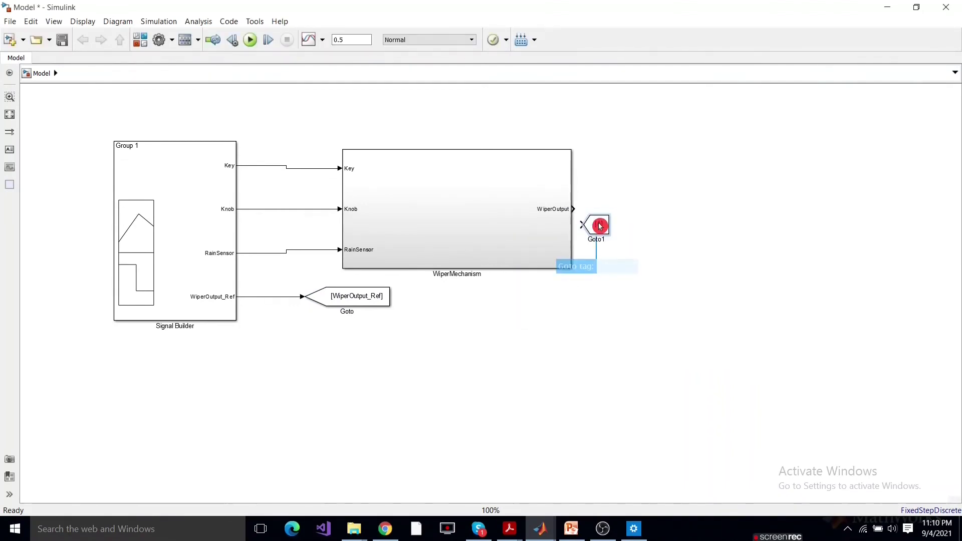
left_click_drag(601, 226, 698, 224)
- Set the second Goto block's tag to WiperOutput_Act
double_click(659, 205)
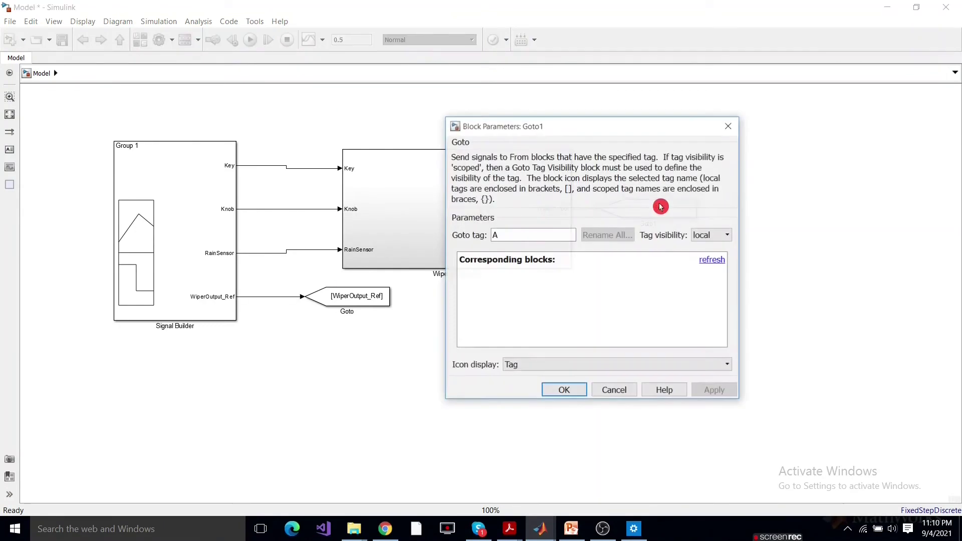
double_click(559, 234)
type("WiperOutput_Actu")
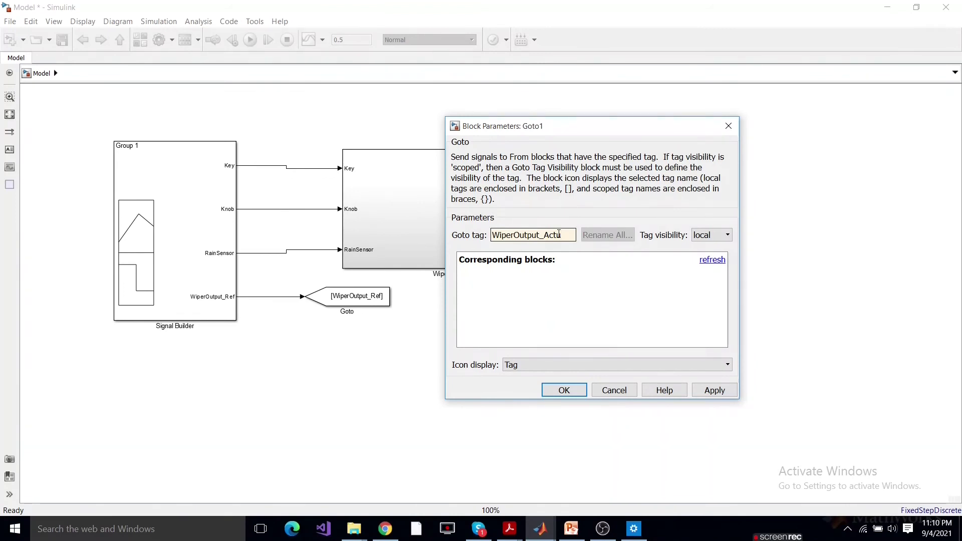
key("BackSpace")
key("Return")
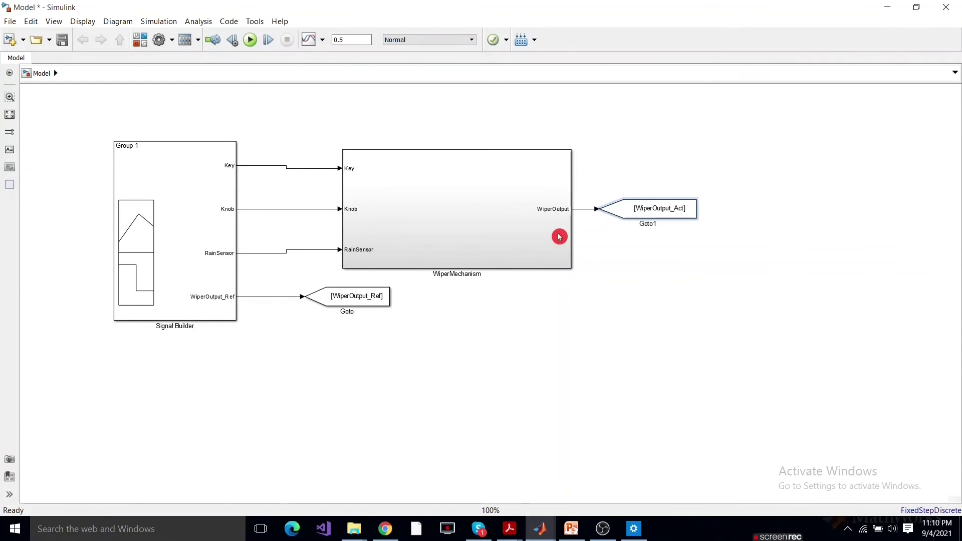
- Add two From blocks reading WiperOutput_Act and WiperOutput_Ref, stacked one above the other
left_click(680, 217)
left_click_drag(750, 221, 634, 328)
left_click_drag(570, 333, 527, 337)
left_click(388, 301)
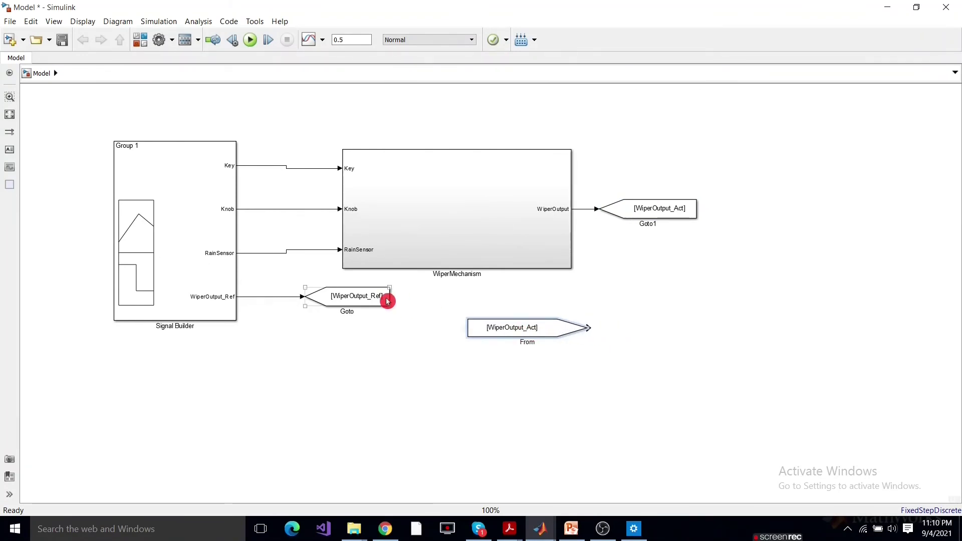
left_click(377, 297)
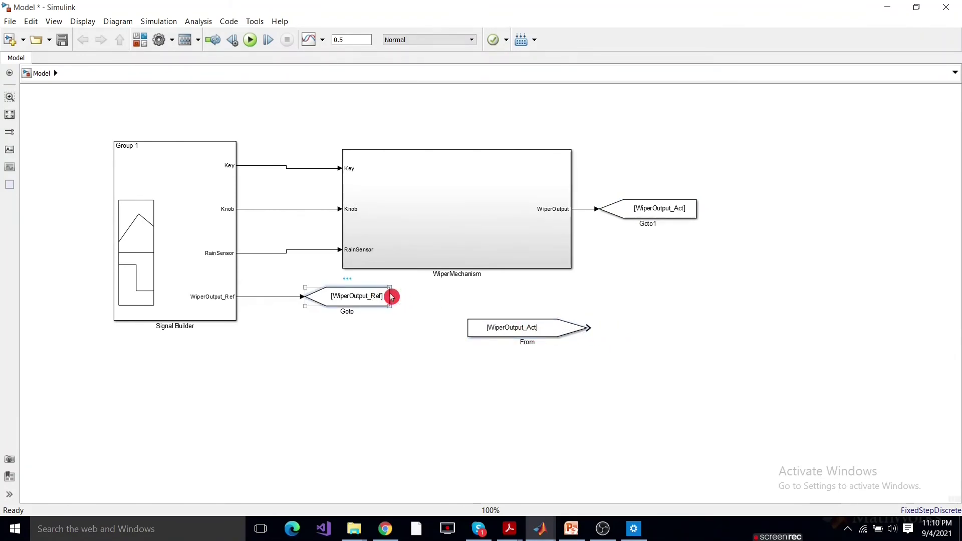
key("ctrl+v")
left_click_drag(524, 306, 585, 376)
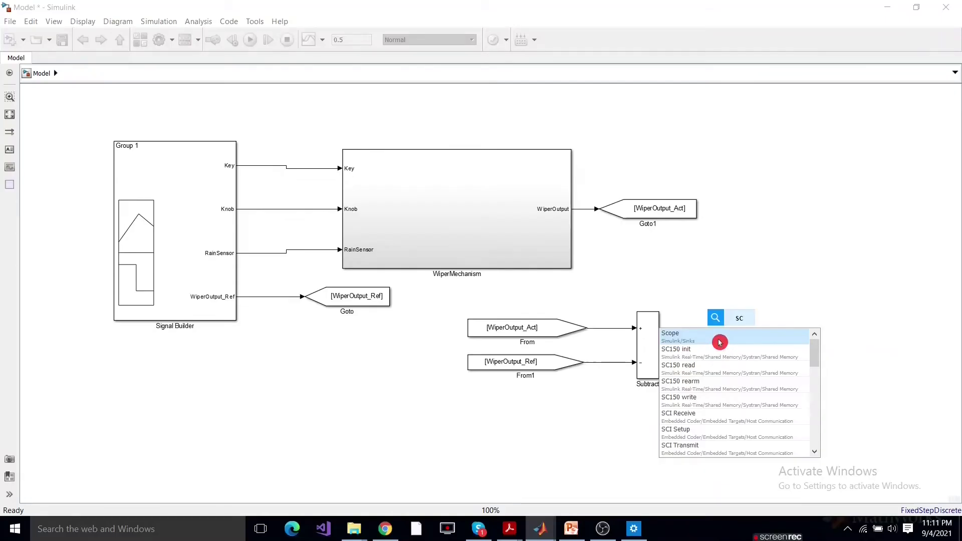
- Place a Scope beside the Subtract block and run the simulation
left_click(722, 341)
mouse_move(738, 325)
left_mouse_down()
mouse_move(733, 353)
mouse_move(714, 347)
left_mouse_up()
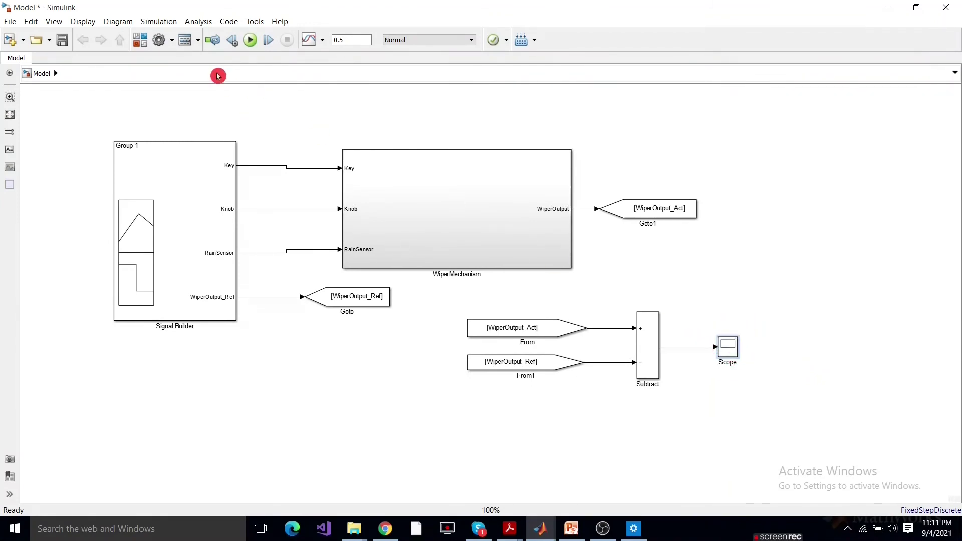
left_click(250, 43)
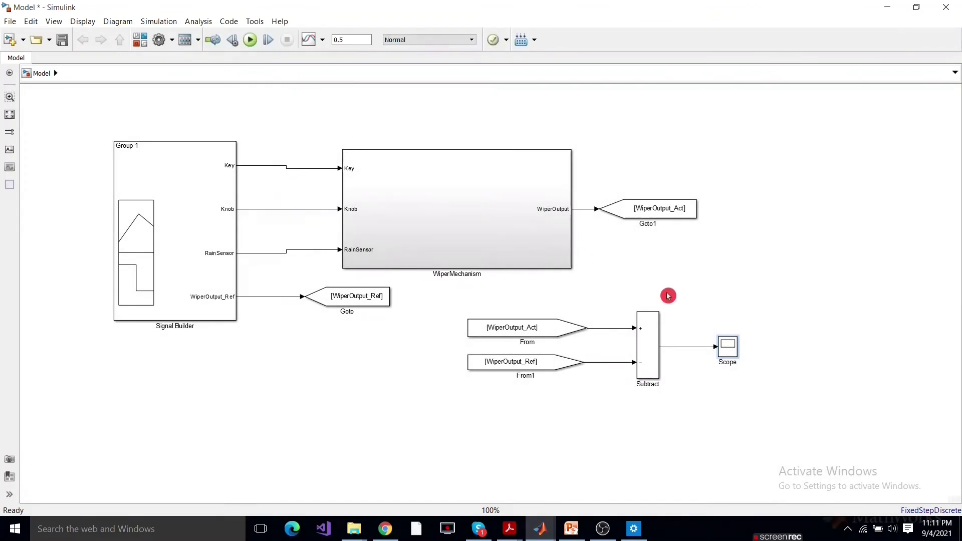
left_click(727, 354)
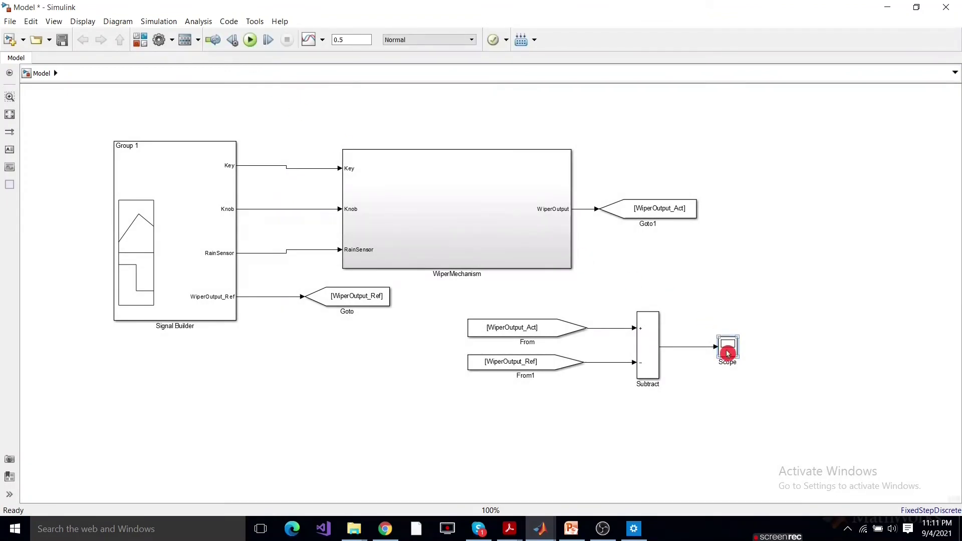
double_click(728, 354)
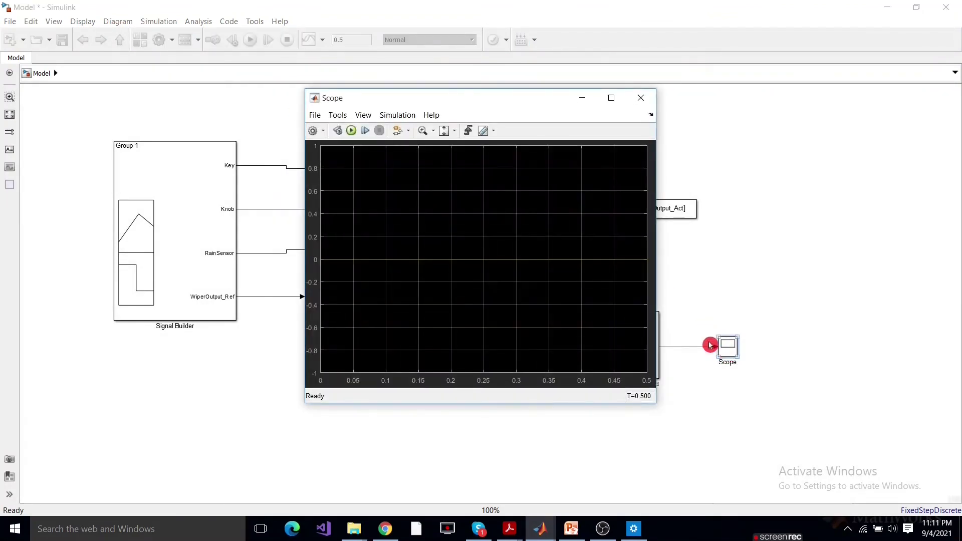
left_click(610, 99)
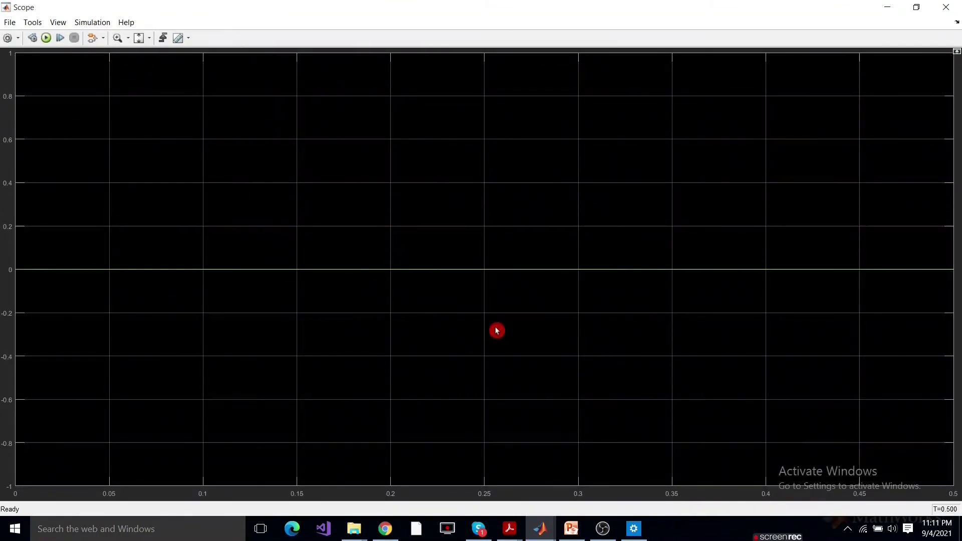
left_click(944, 10)
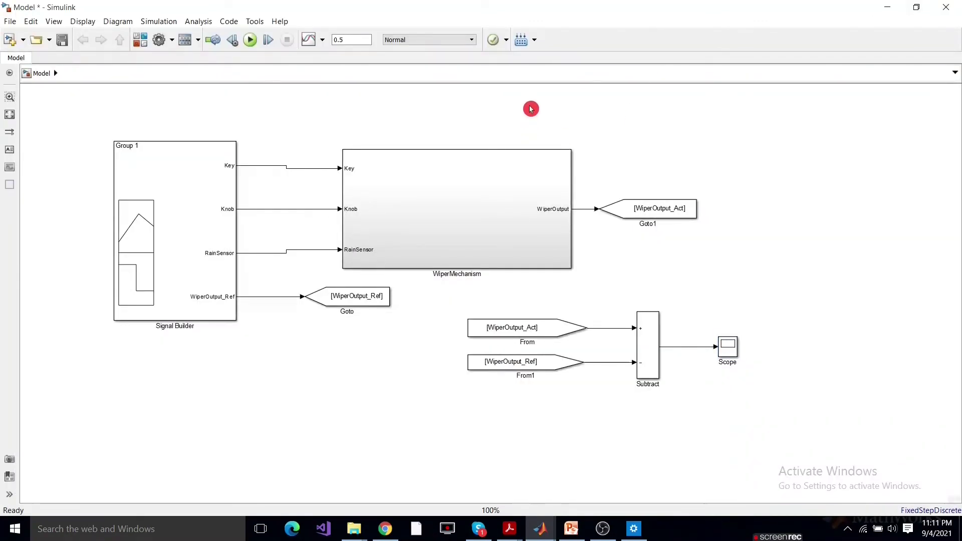
- Inspect the AND logic inside the WiperMechanism subsystem, then go back to the top level
left_click(466, 197)
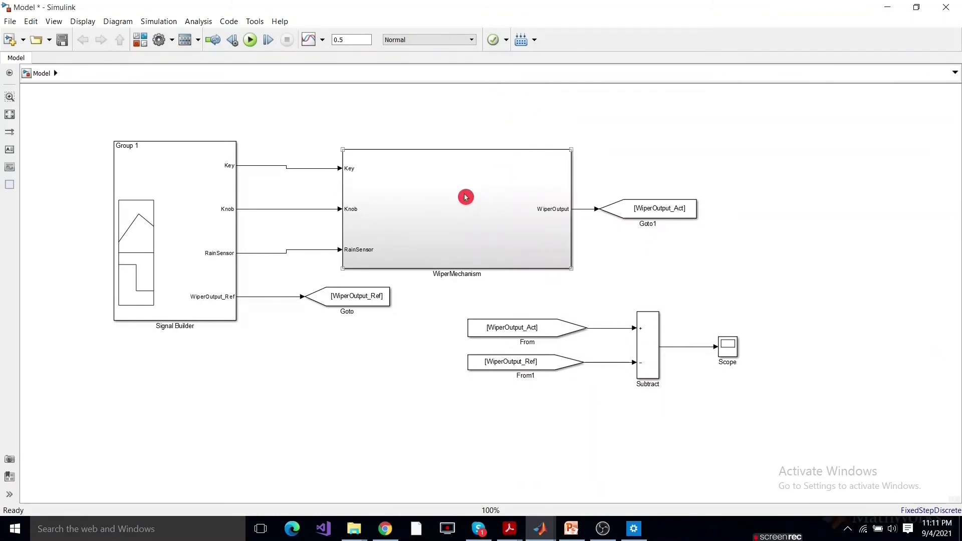
double_click(466, 197)
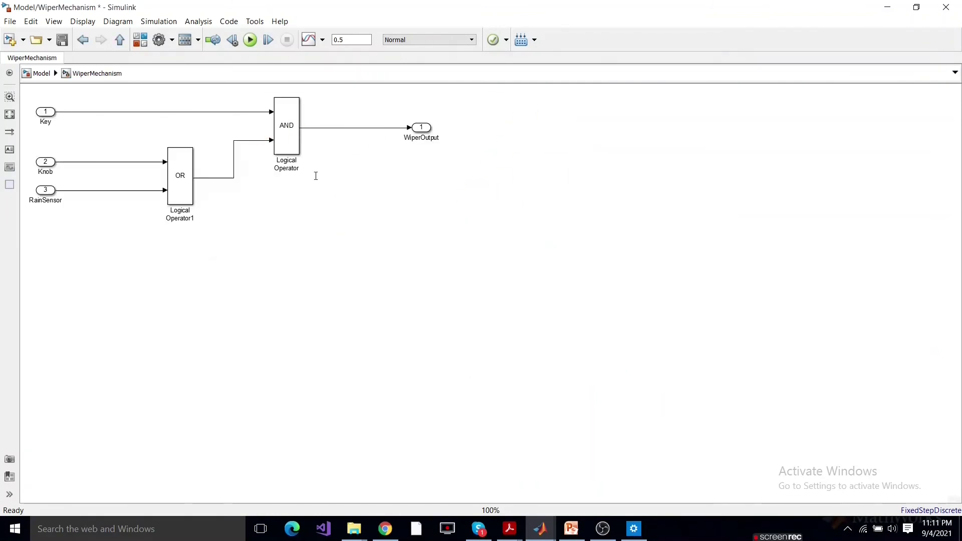
key("space")
left_click(581, 273)
left_click(207, 147)
left_click(119, 39)
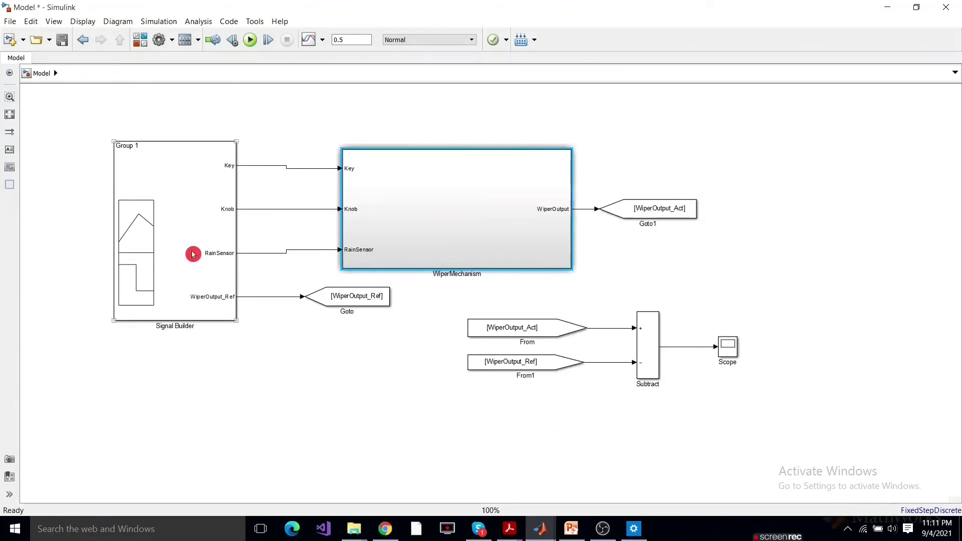
- Review the Signal Builder test signals and WiperMechanism's input wiring
double_click(189, 218)
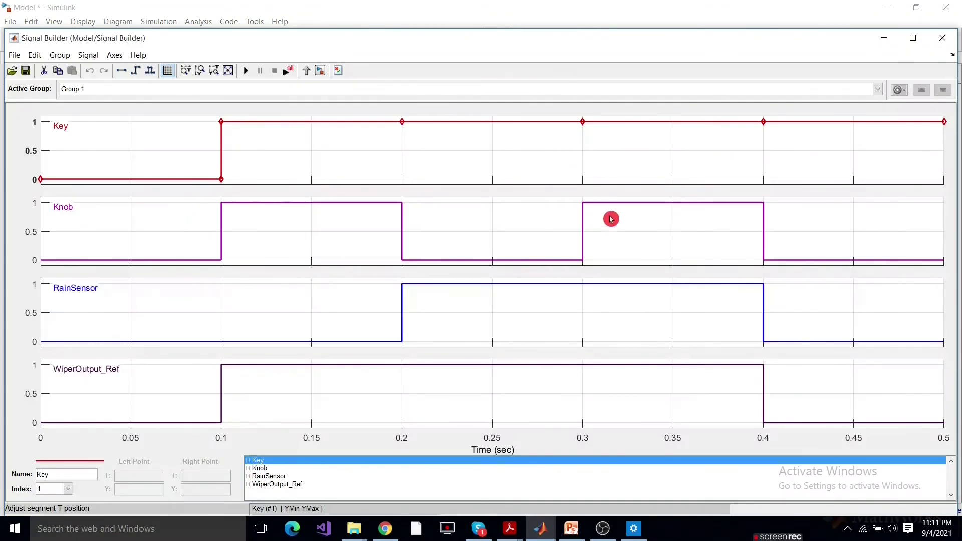
left_click(599, 172)
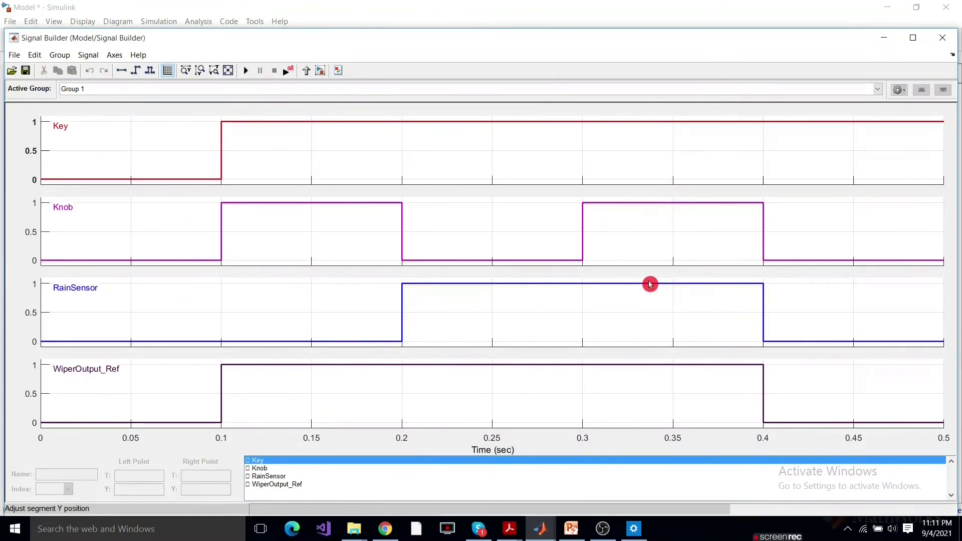
left_click(942, 38)
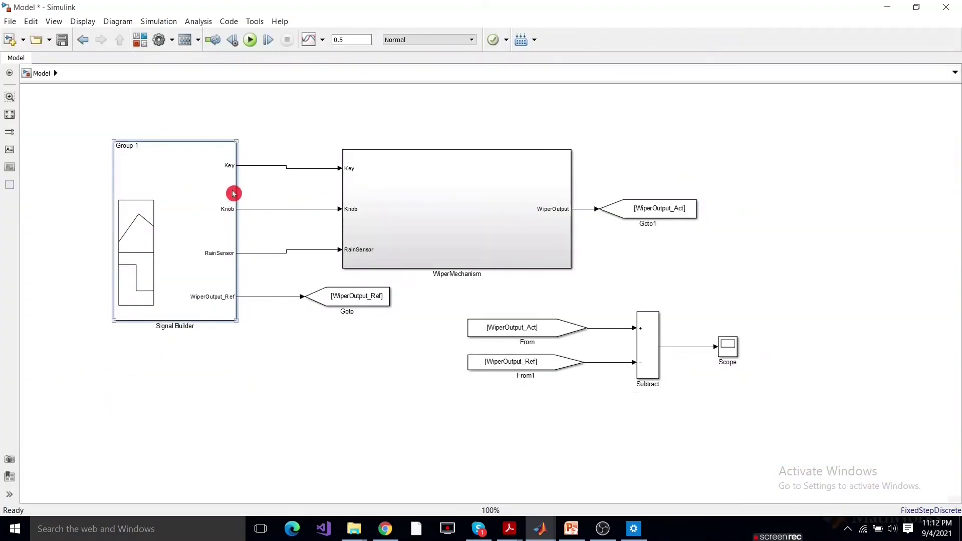
left_click(221, 161)
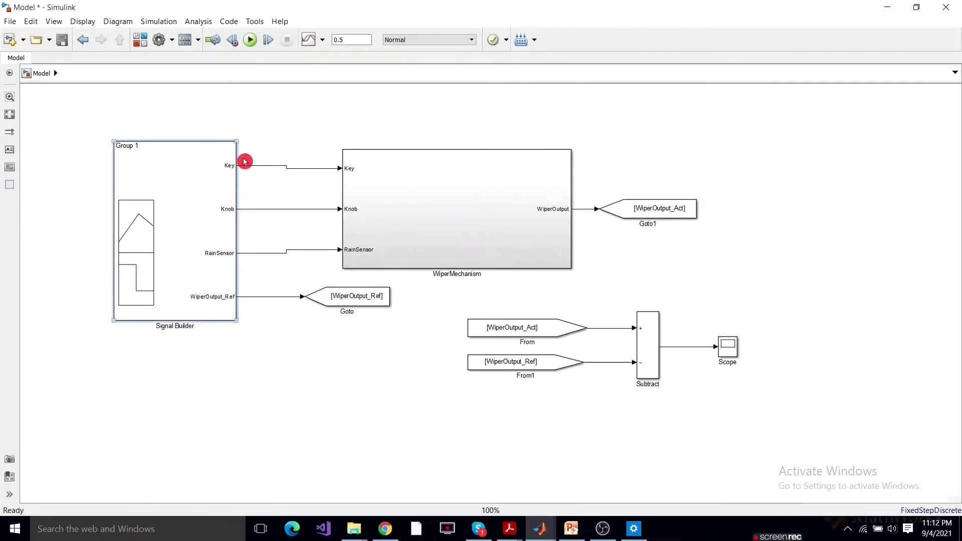
left_click_drag(265, 151, 578, 276)
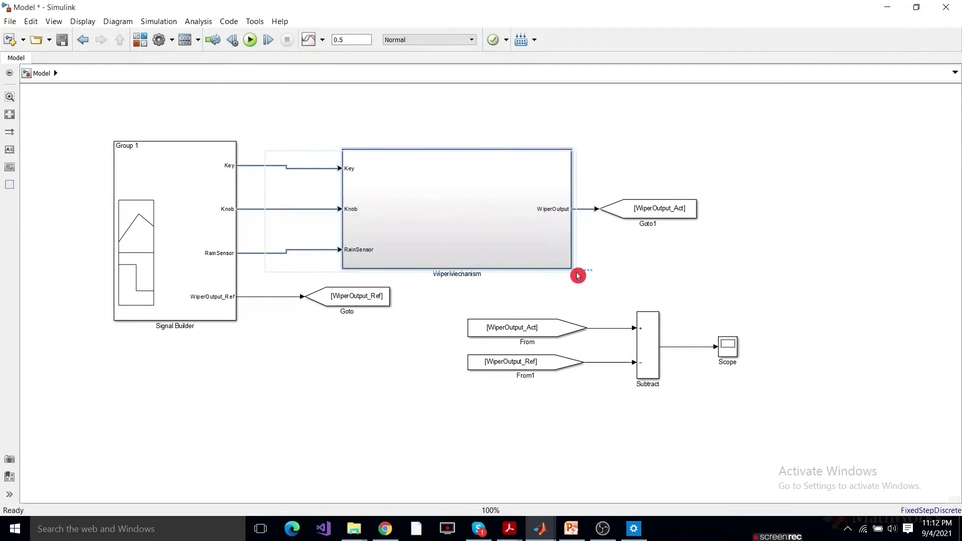
left_click(394, 334)
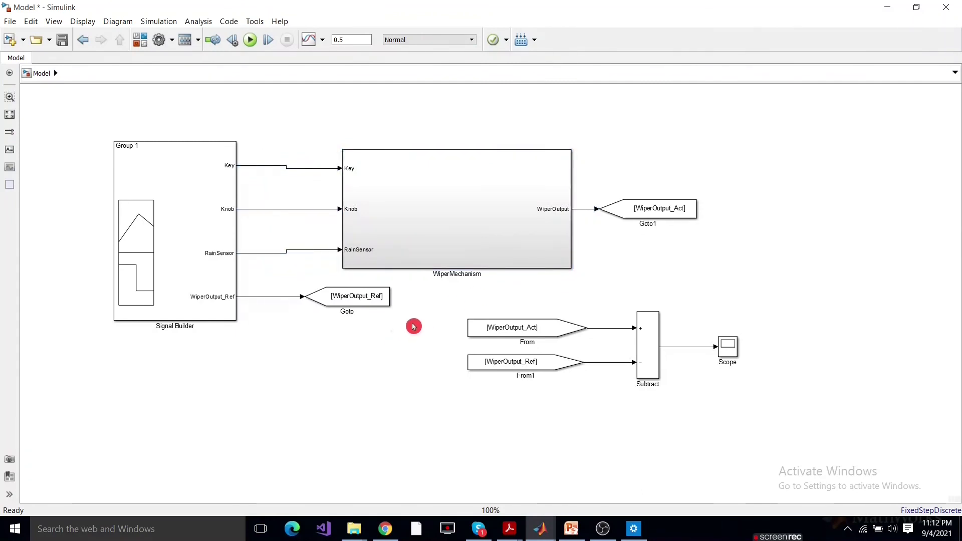
- Check the WiperOutput_Act and WiperOutput_Ref Goto blocks and view the zero-error Scope trace
left_click(680, 212)
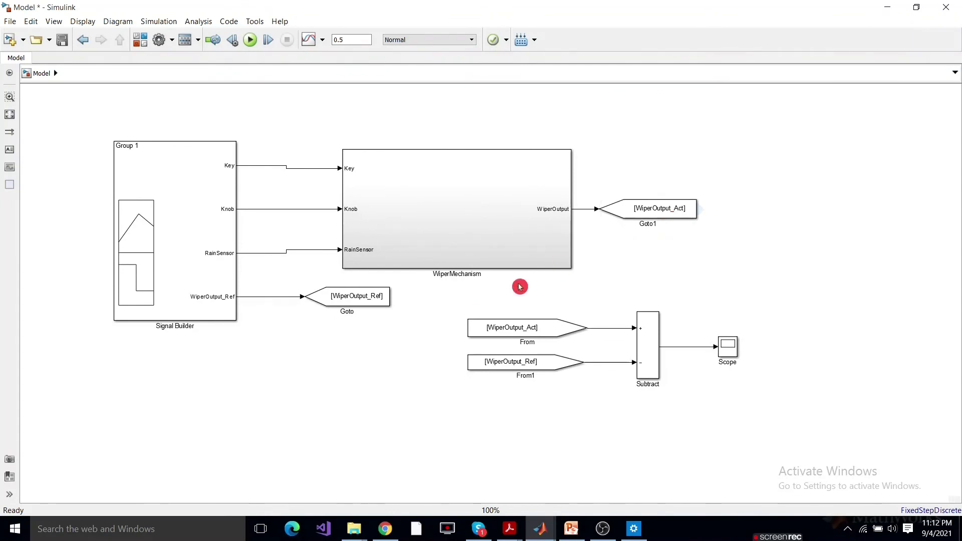
left_click(364, 299)
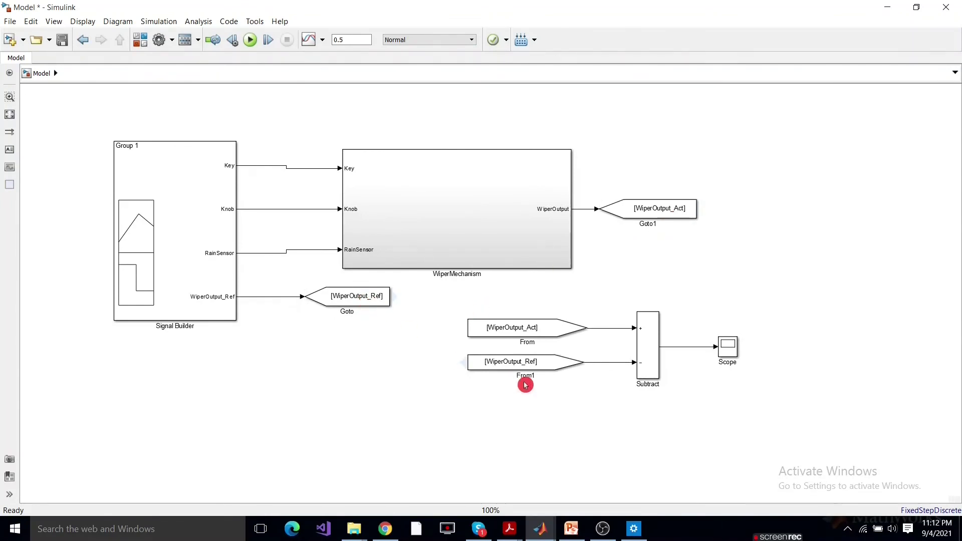
left_click(725, 359)
double_click(728, 350)
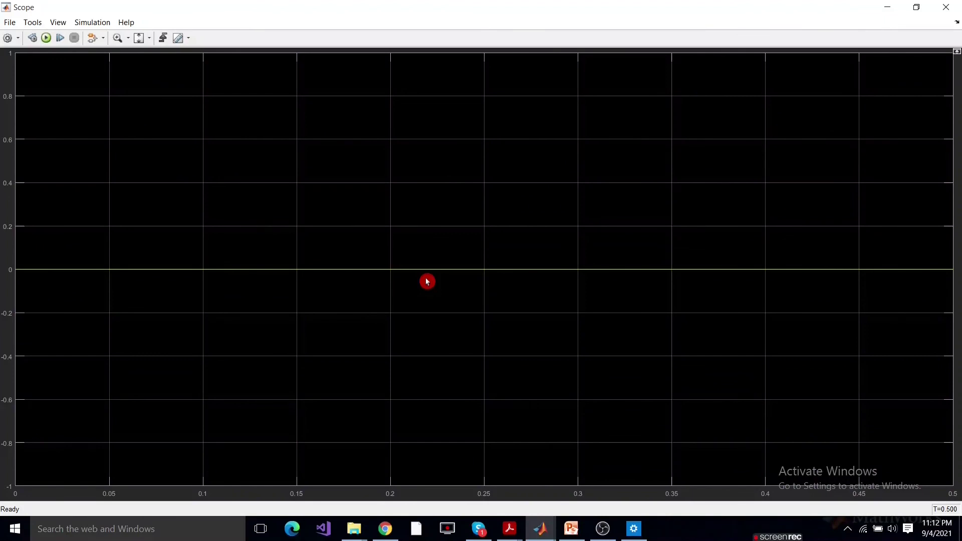
left_click(946, 7)
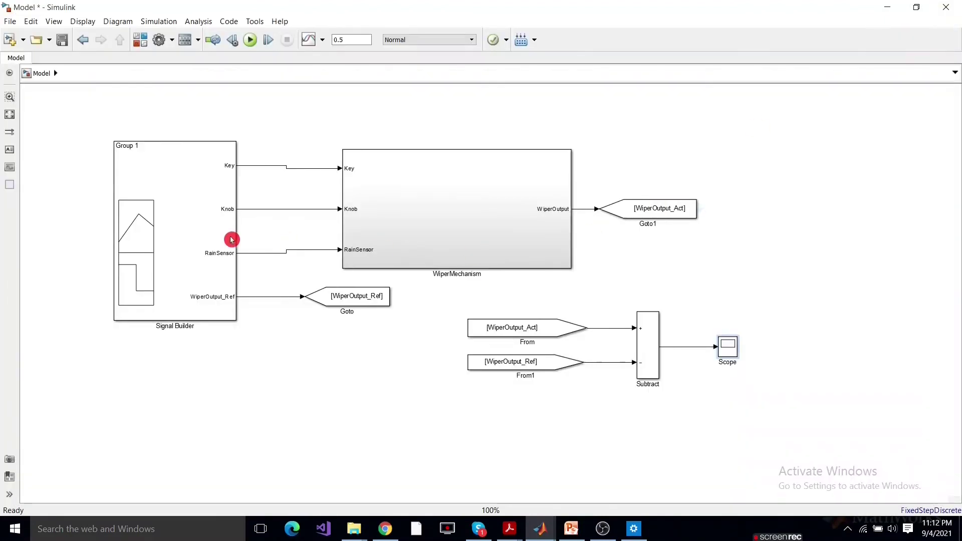
- Raise WiperOutput_Ref to 1 from 0.4 to 0.5 s in the Signal Builder
double_click(205, 230)
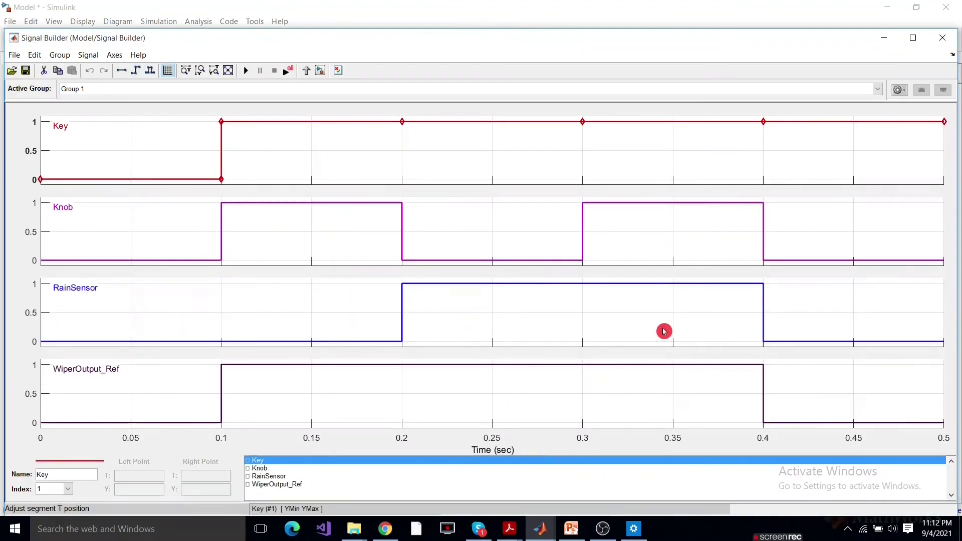
left_click(848, 390)
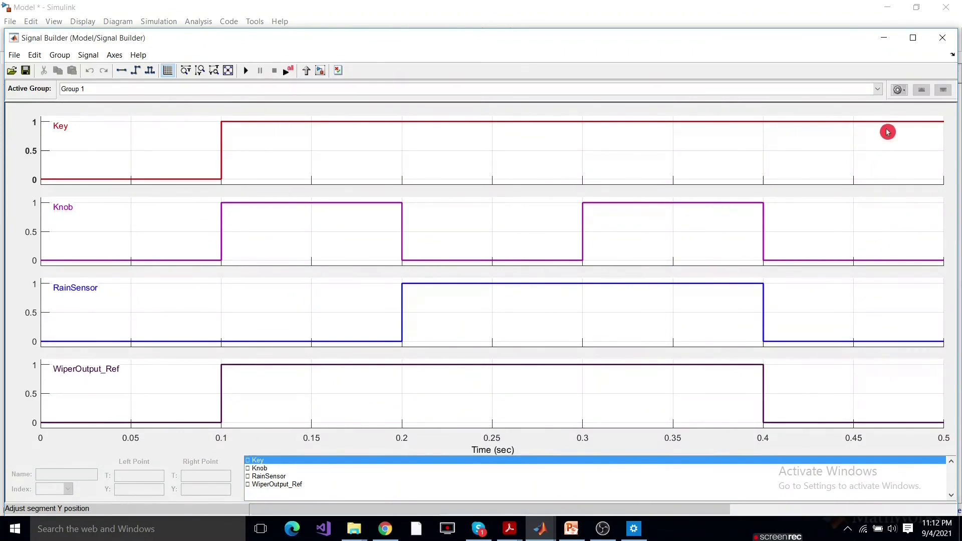
left_click(886, 121)
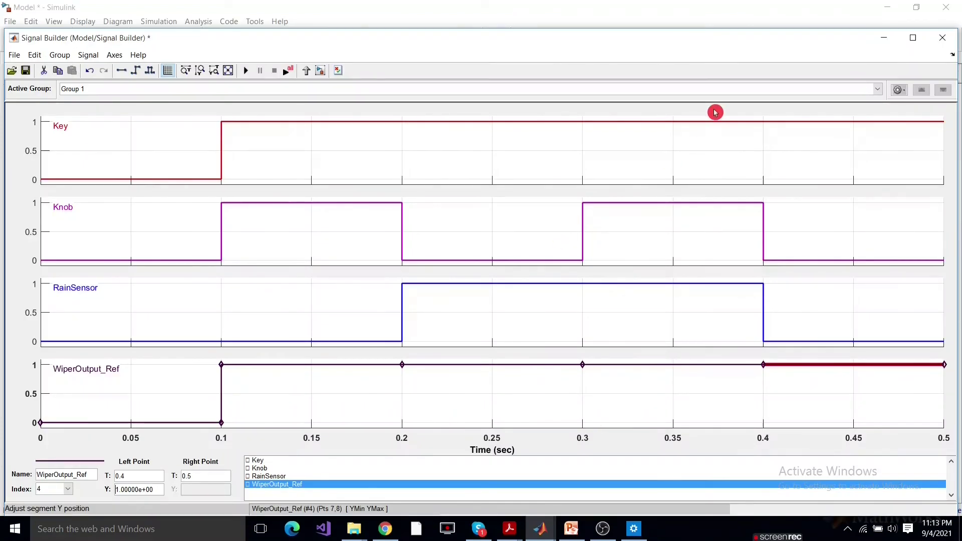
left_click(726, 154)
left_click(939, 43)
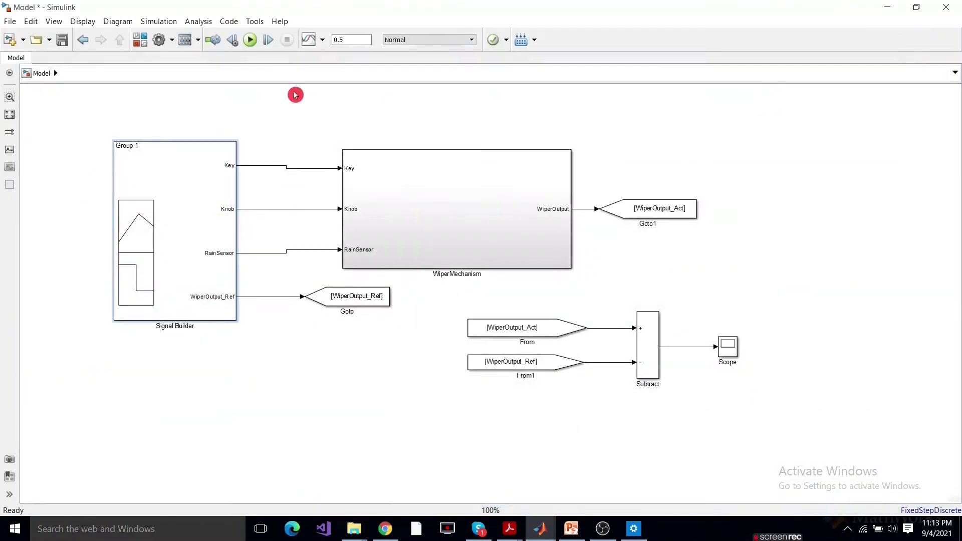
- Rerun the simulation and view the Scope error dropping to -1 after 0.3 s
left_click(253, 42)
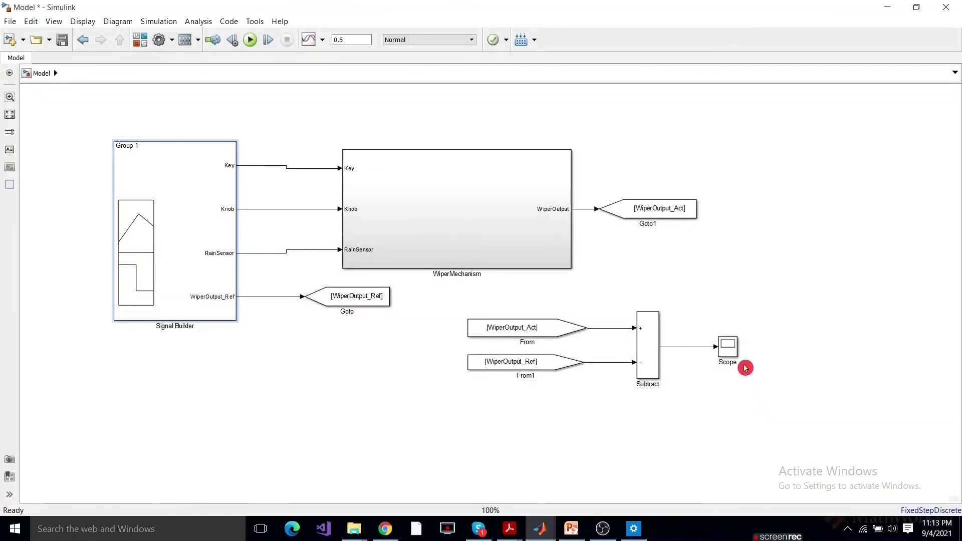
double_click(730, 350)
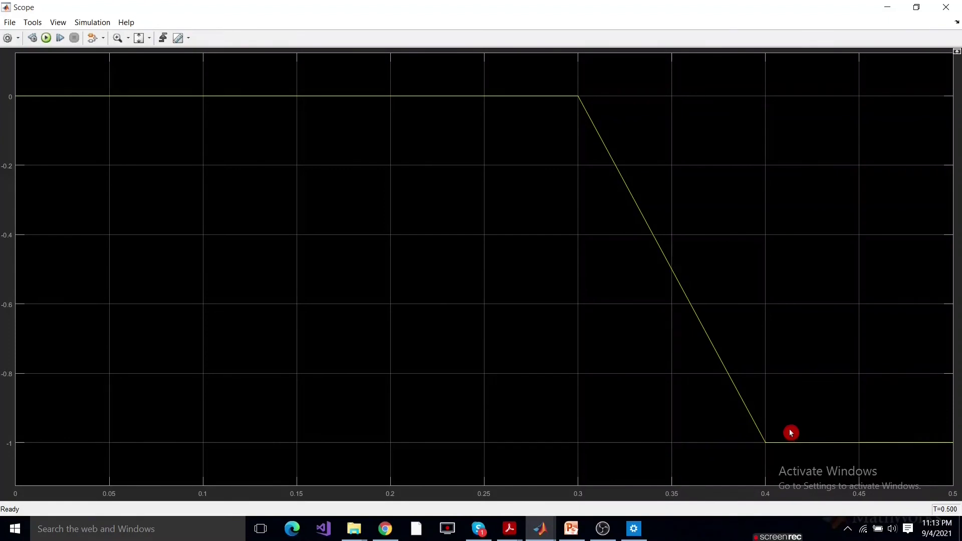
left_click(944, 9)
left_click(188, 204)
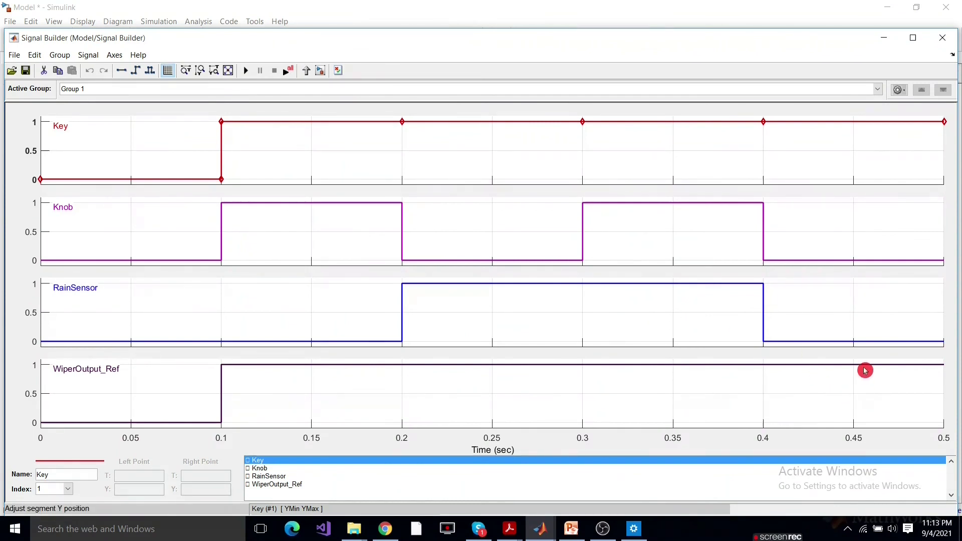
- Lower WiperOutput_Ref's 0.4–0.5 s segment back to exactly 0
left_click(865, 370)
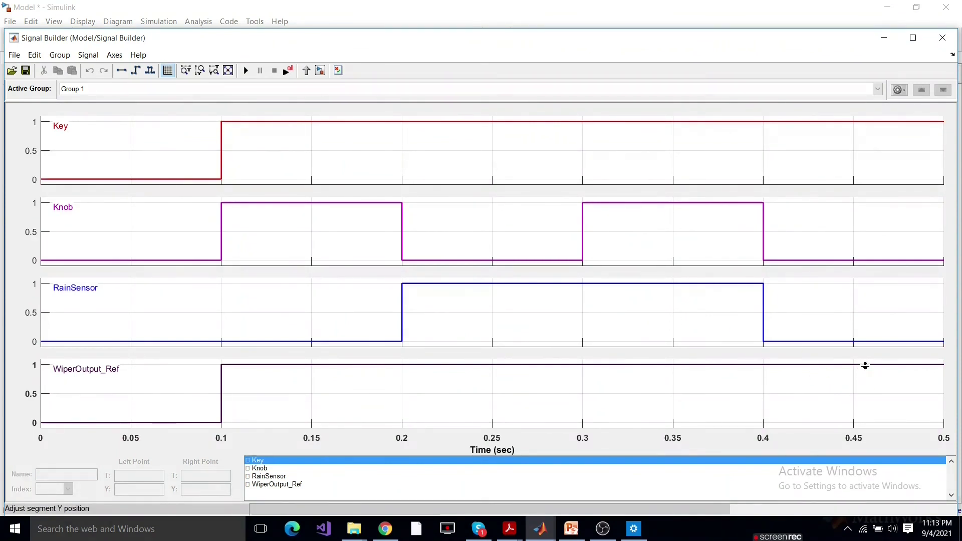
left_click(865, 364)
left_click_drag(866, 365, 864, 425)
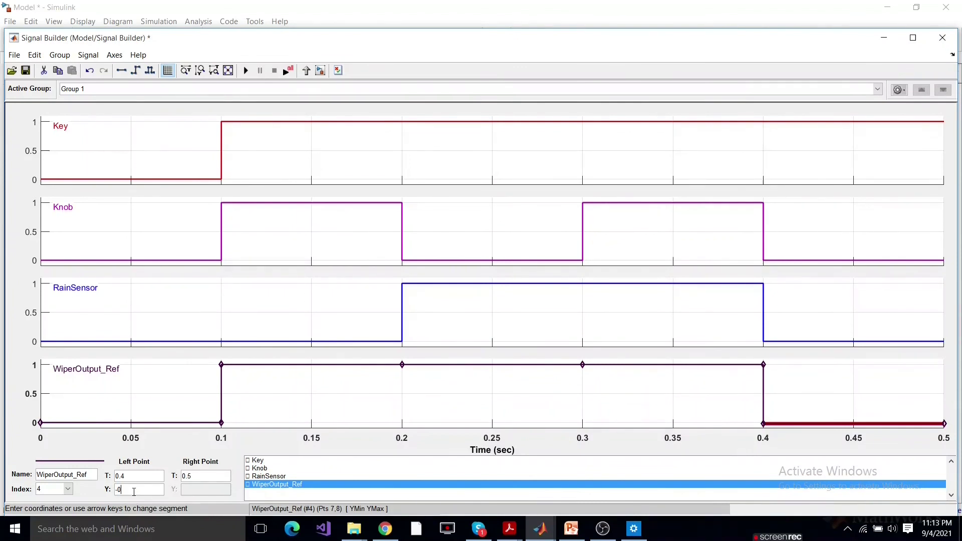
key("Return")
left_click(520, 316)
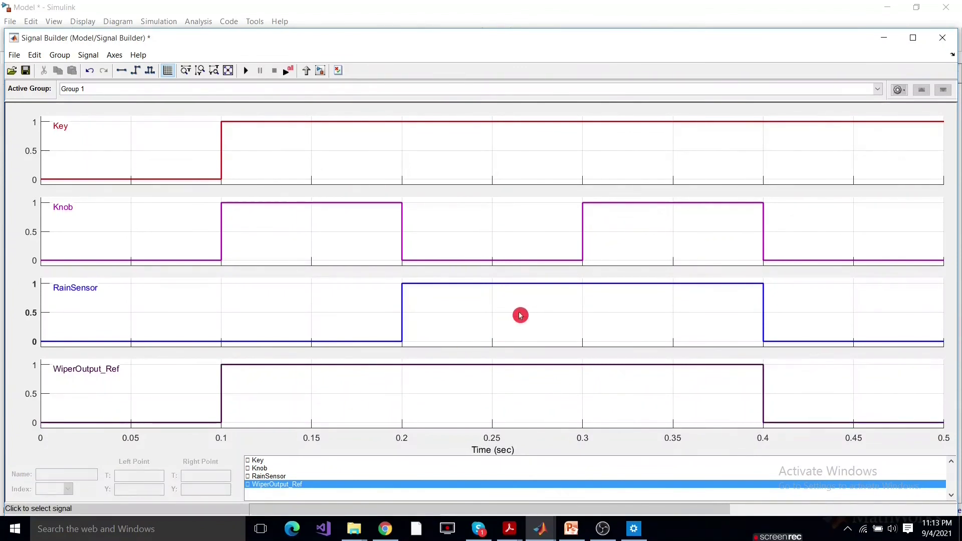
left_click(942, 38)
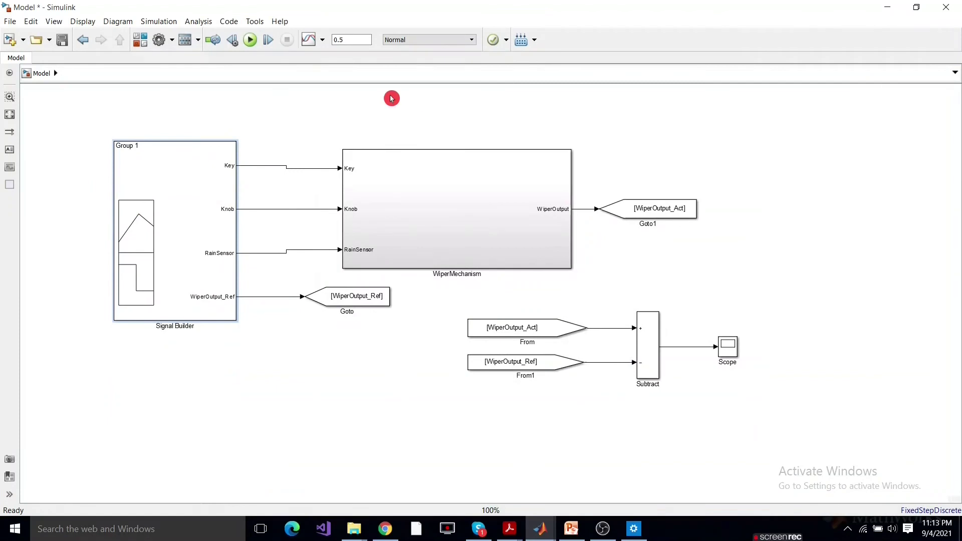
- Rerun the simulation and confirm a flat zero-error trace on the Scope
left_click(248, 39)
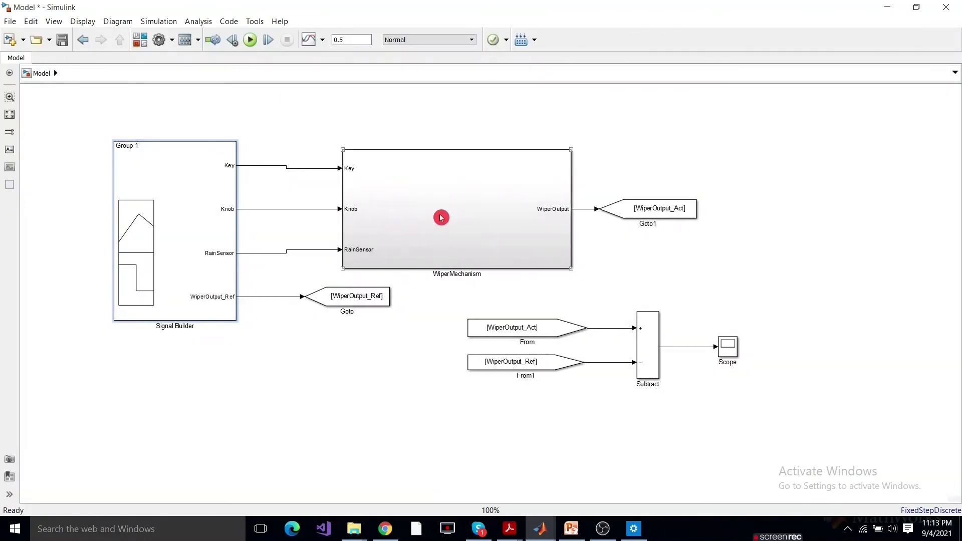
left_click(736, 357)
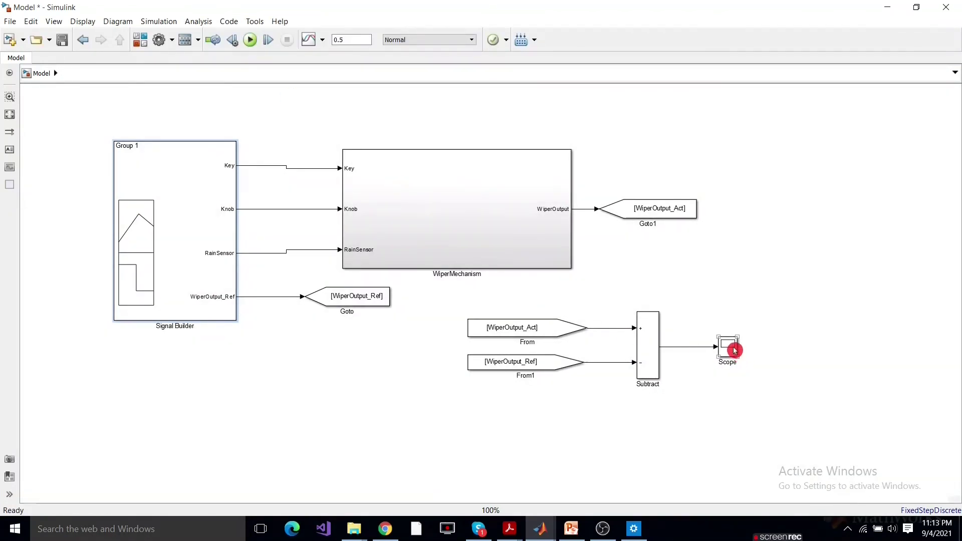
double_click(735, 350)
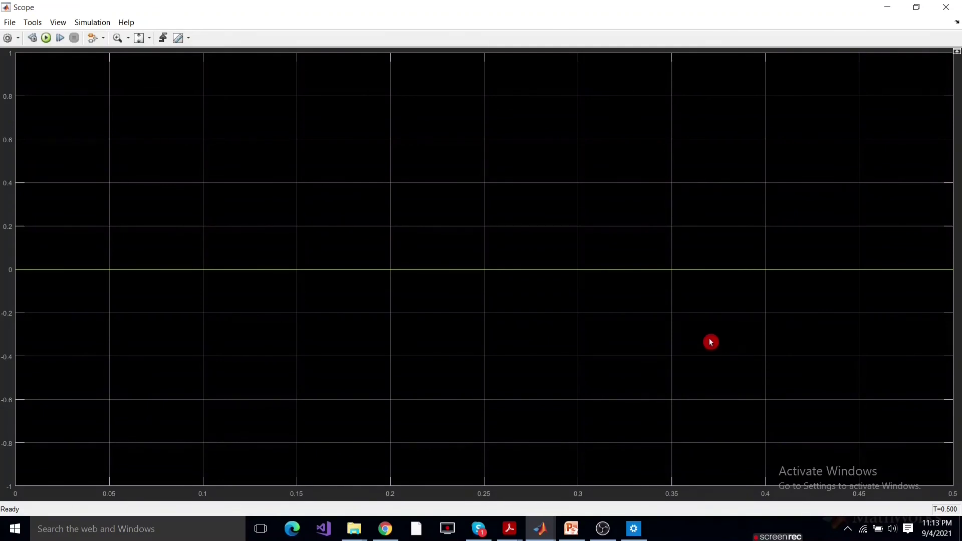
left_click(946, 7)
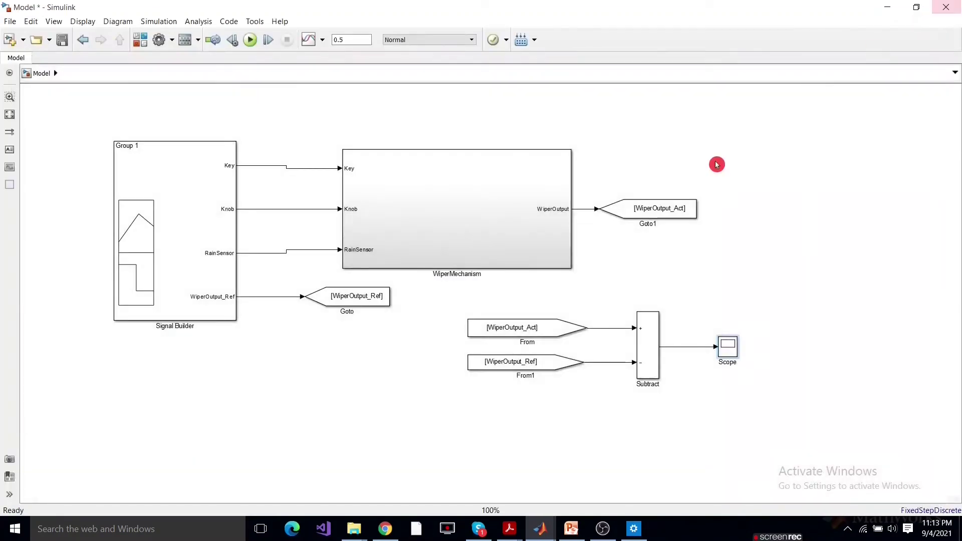